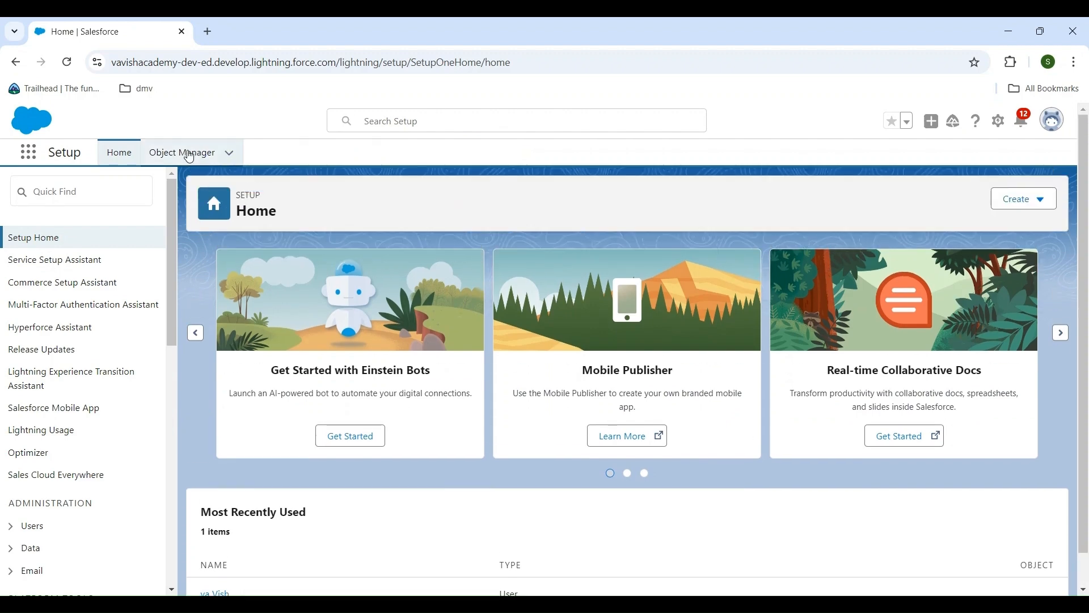
Open the Object Manager and start creating a new custom object
{"action": "left_click", "coordinate": [190, 153]}
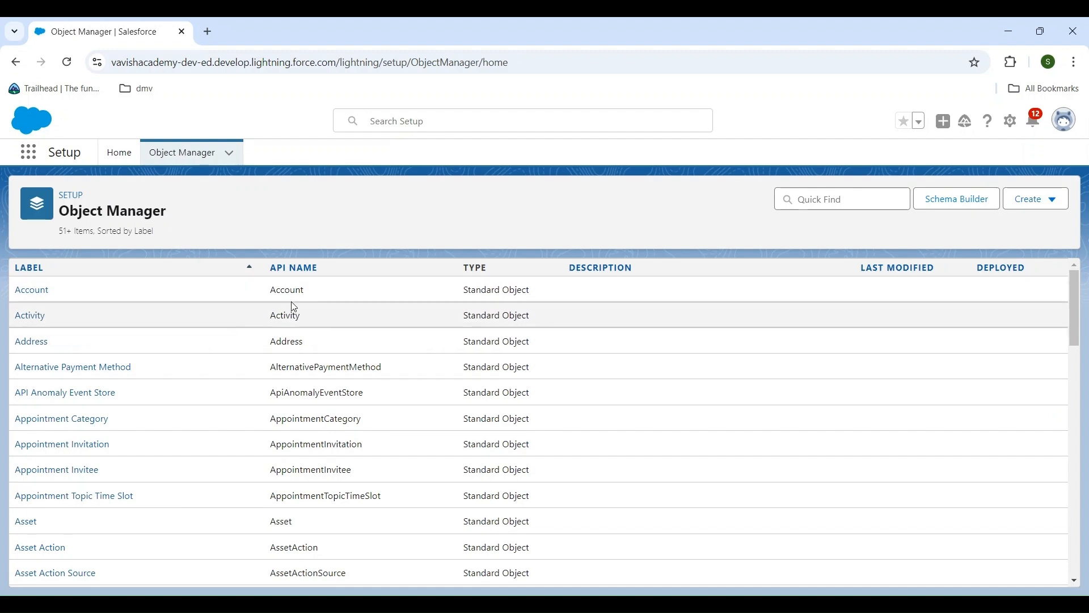
{"action": "scroll", "coordinate": [353, 537], "scroll_direction": "down", "scroll_amount": 8}
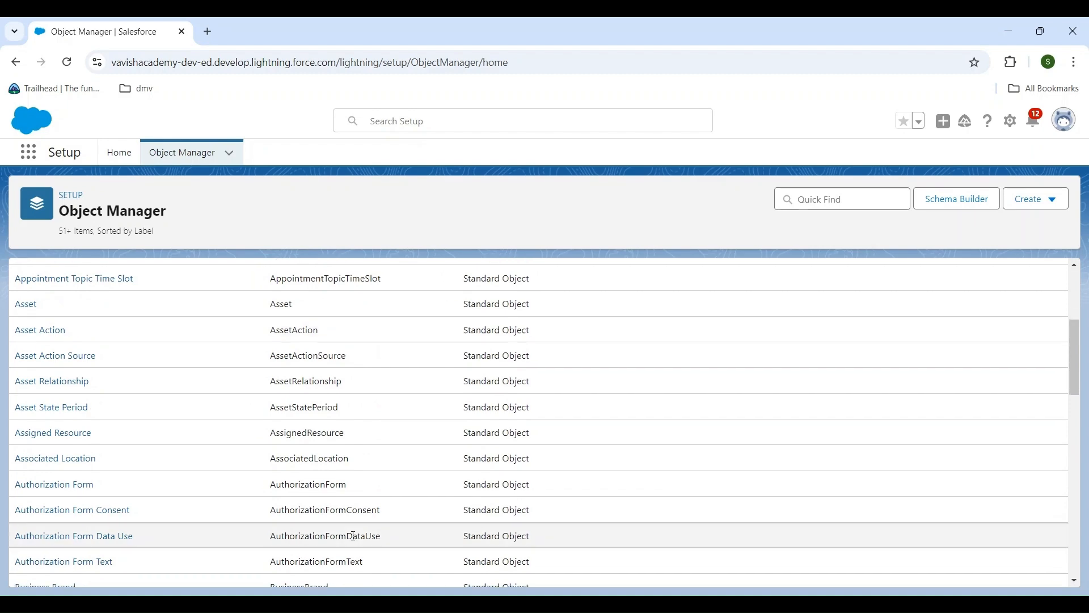
{"action": "scroll", "coordinate": [790, 530], "scroll_direction": "up", "scroll_amount": 10}
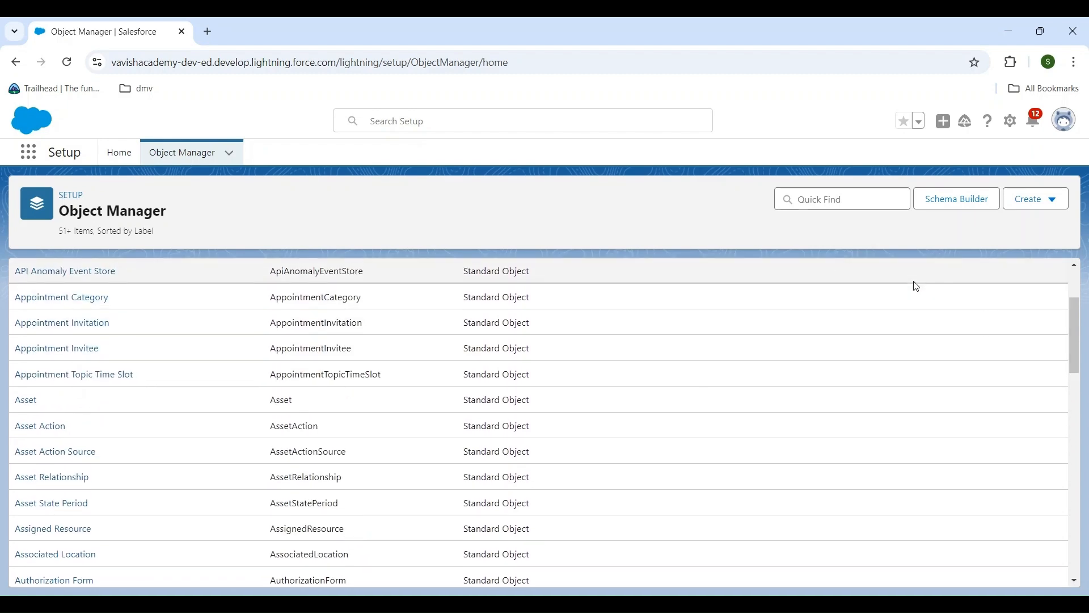
{"action": "scroll", "coordinate": [916, 287], "scroll_direction": "up", "scroll_amount": 1}
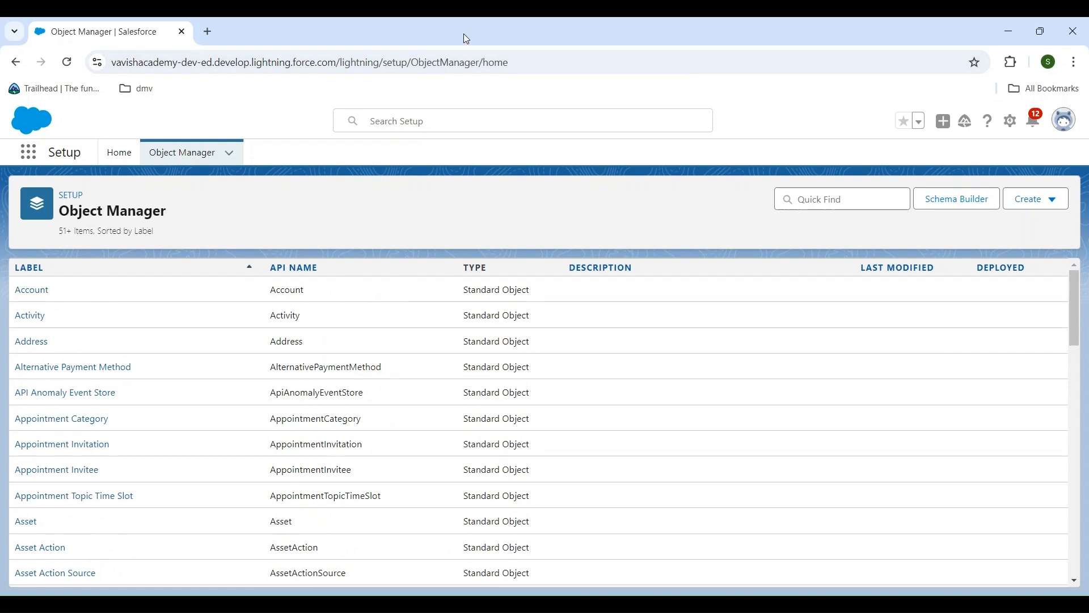
{"action": "left_click", "coordinate": [230, 154]}
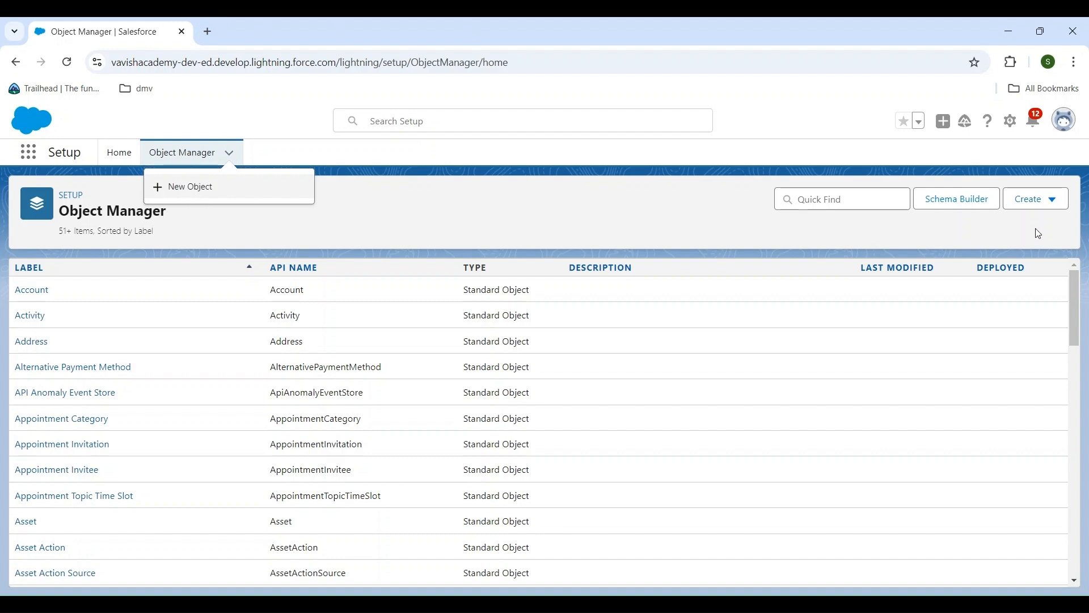
{"action": "left_click", "coordinate": [1047, 209]}
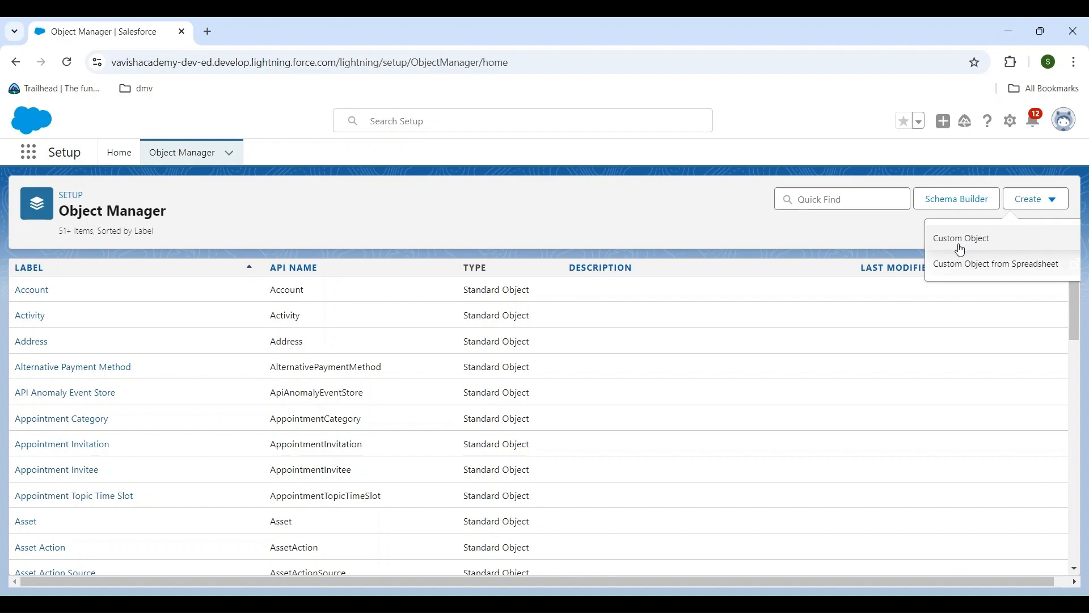
{"action": "left_click", "coordinate": [961, 250]}
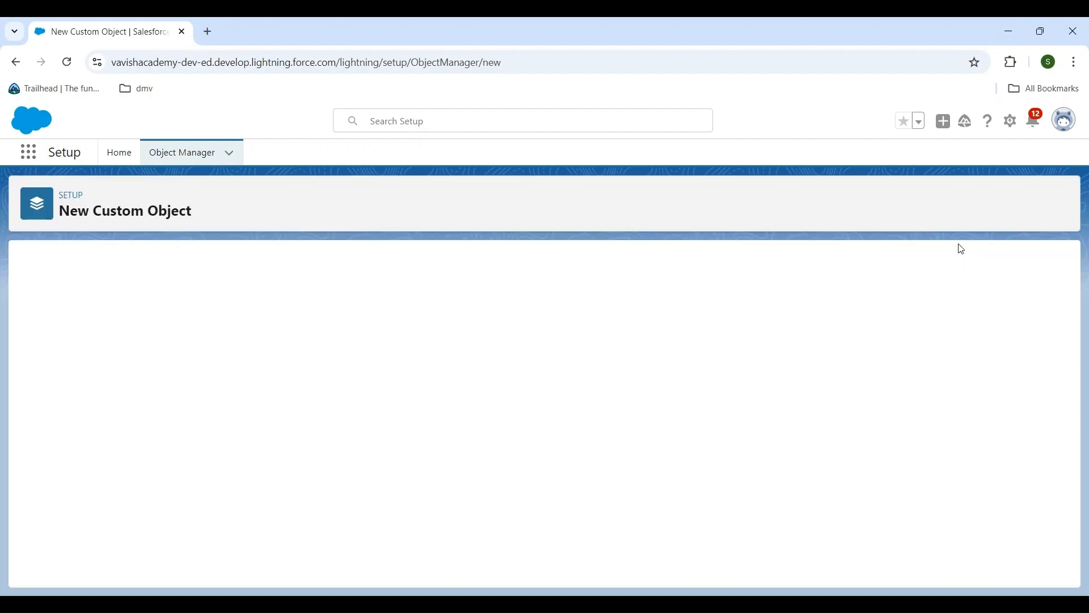
Enter Training as the custom object's label and Trainings as its plural label
{"action": "scroll", "coordinate": [379, 440], "scroll_direction": "down", "scroll_amount": 1}
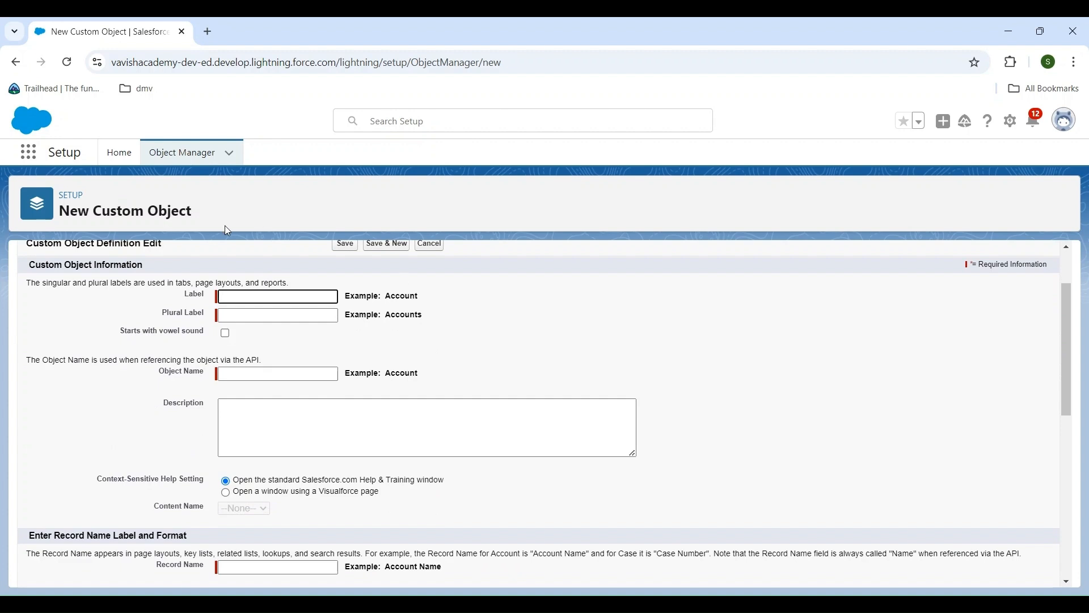
{"action": "type", "text": "Training"}
{"action": "left_click", "coordinate": [226, 315]}
{"action": "type", "text": "Trainings"}
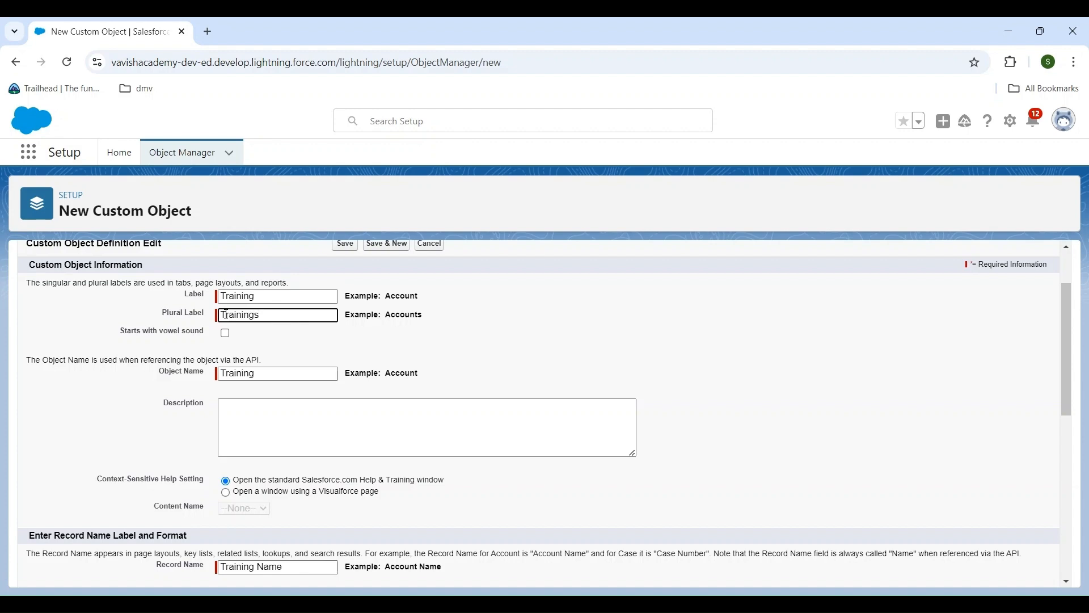
Enter the custom object's description as "This is training details object"
{"action": "scroll", "coordinate": [210, 395], "scroll_direction": "down", "scroll_amount": 1}
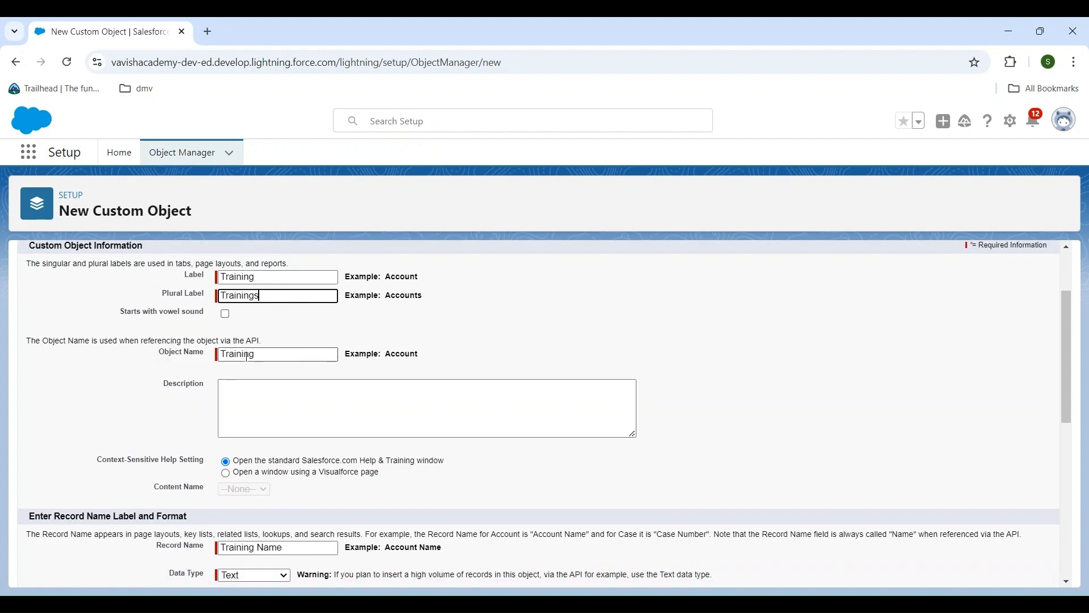
{"action": "left_click", "coordinate": [259, 408]}
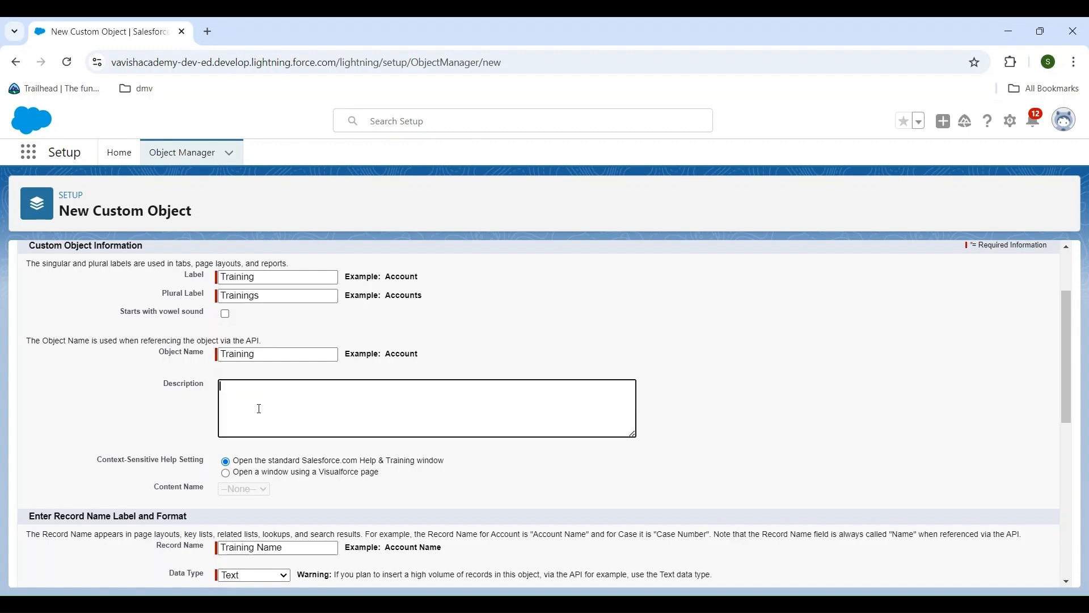
{"action": "type", "text": "This is training details objects"}
Set the record name's data type to Auto Number with display format T-{0000} and starting number 1
{"action": "scroll", "coordinate": [259, 408], "scroll_direction": "down", "scroll_amount": 1}
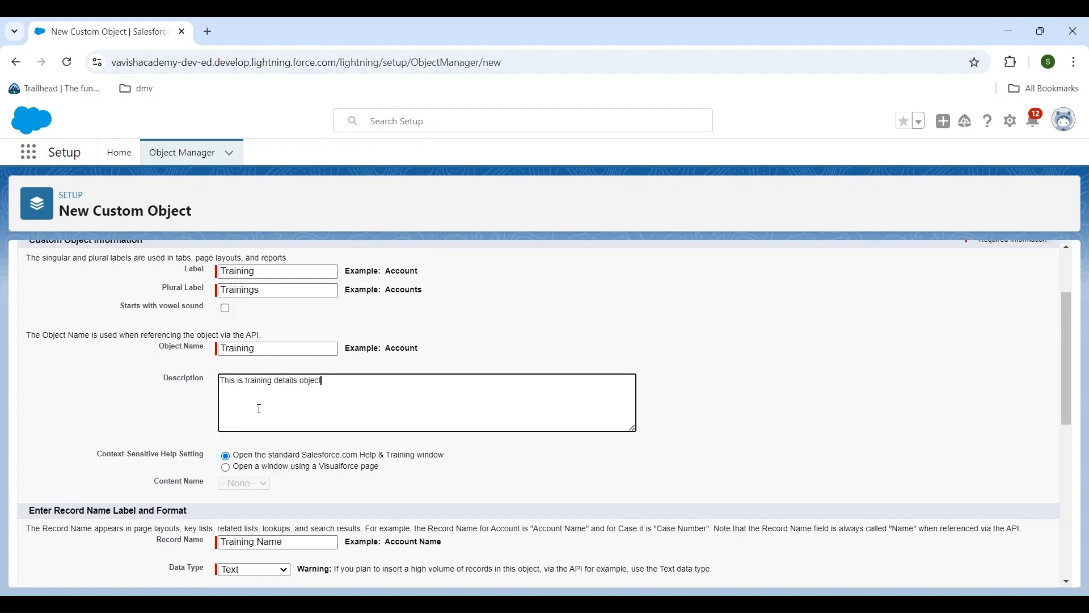
{"action": "scroll", "coordinate": [255, 408], "scroll_direction": "up", "scroll_amount": 1}
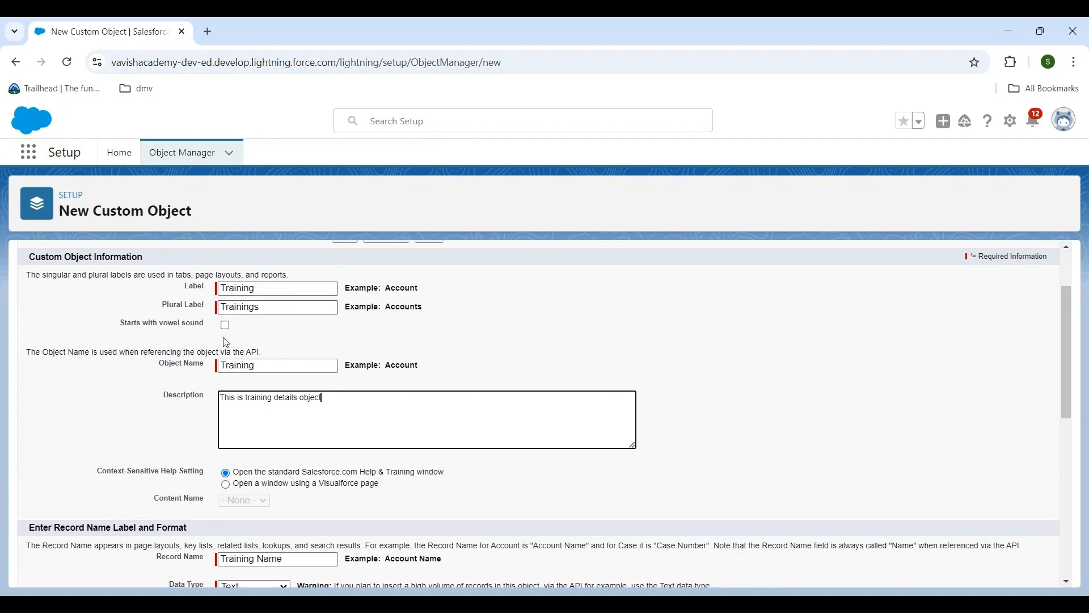
{"action": "scroll", "coordinate": [270, 408], "scroll_direction": "down", "scroll_amount": 2}
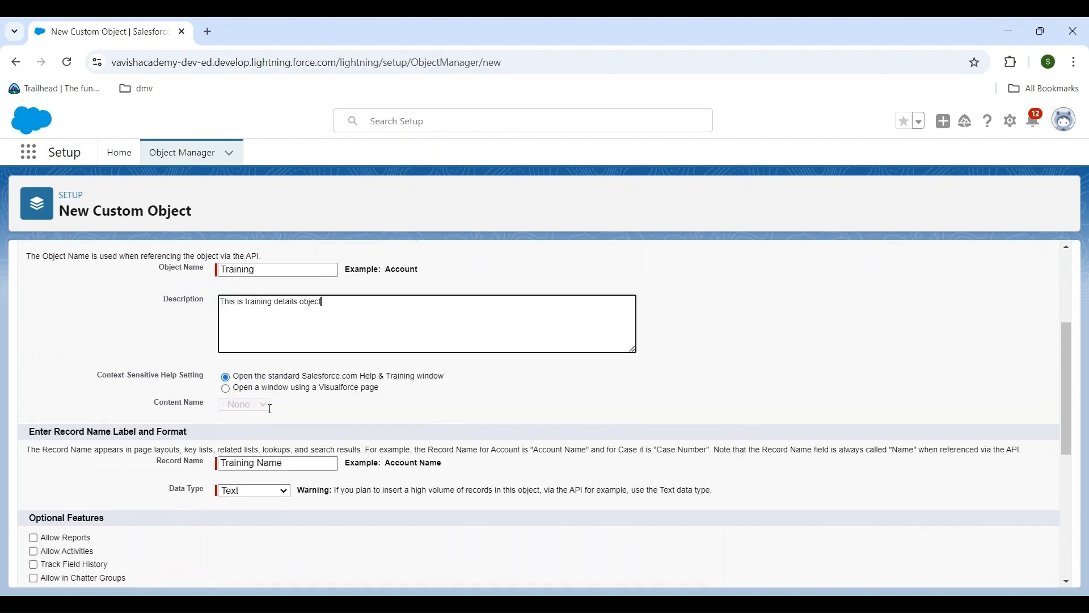
{"action": "scroll", "coordinate": [270, 408], "scroll_direction": "down", "scroll_amount": 1}
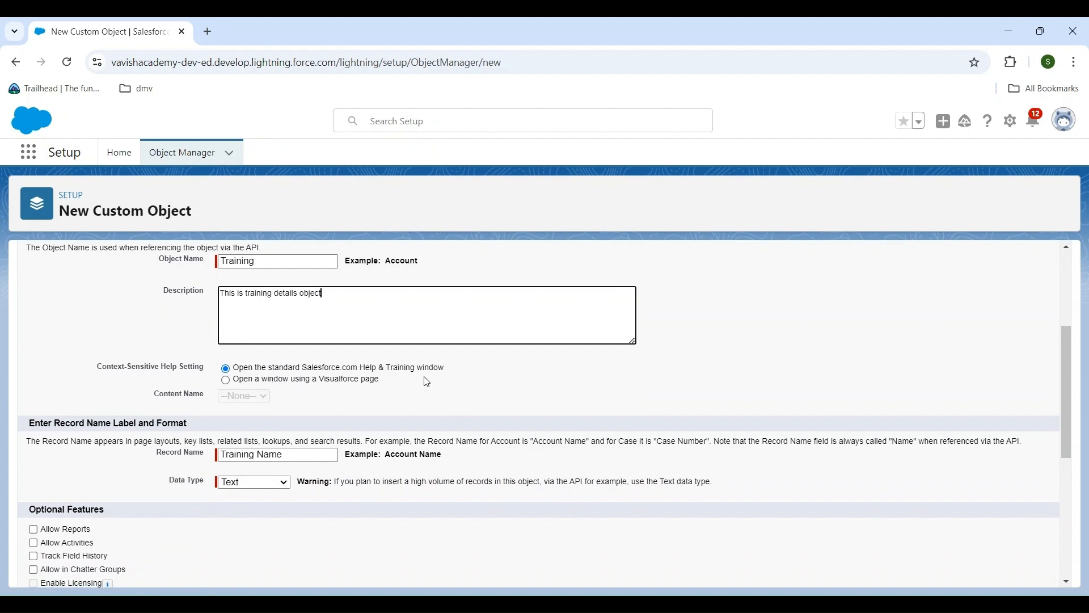
{"action": "scroll", "coordinate": [429, 382], "scroll_direction": "down", "scroll_amount": 1}
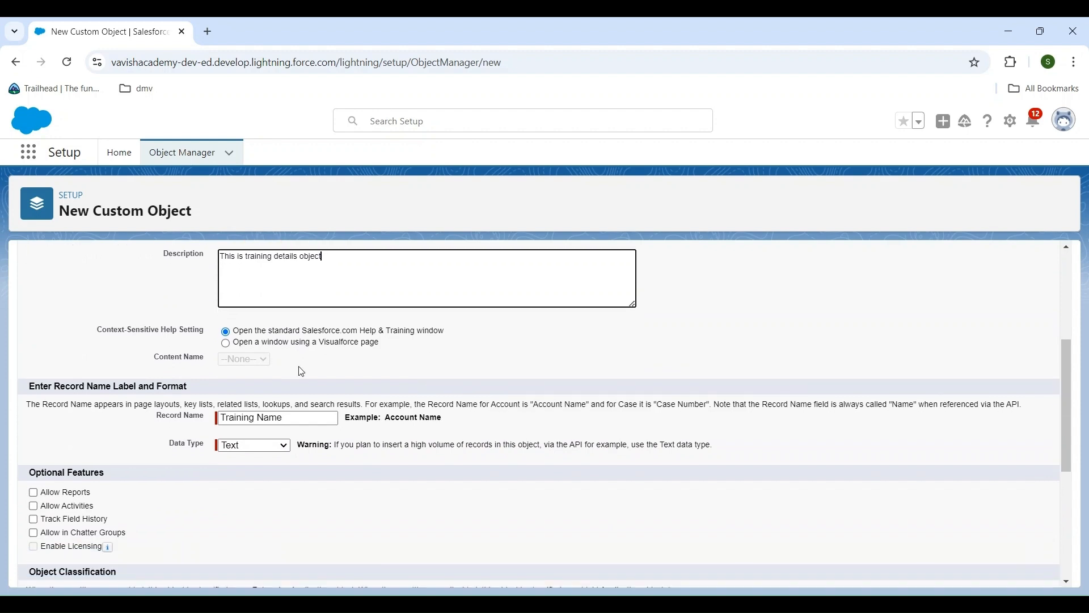
{"action": "scroll", "coordinate": [302, 372], "scroll_direction": "down", "scroll_amount": 1}
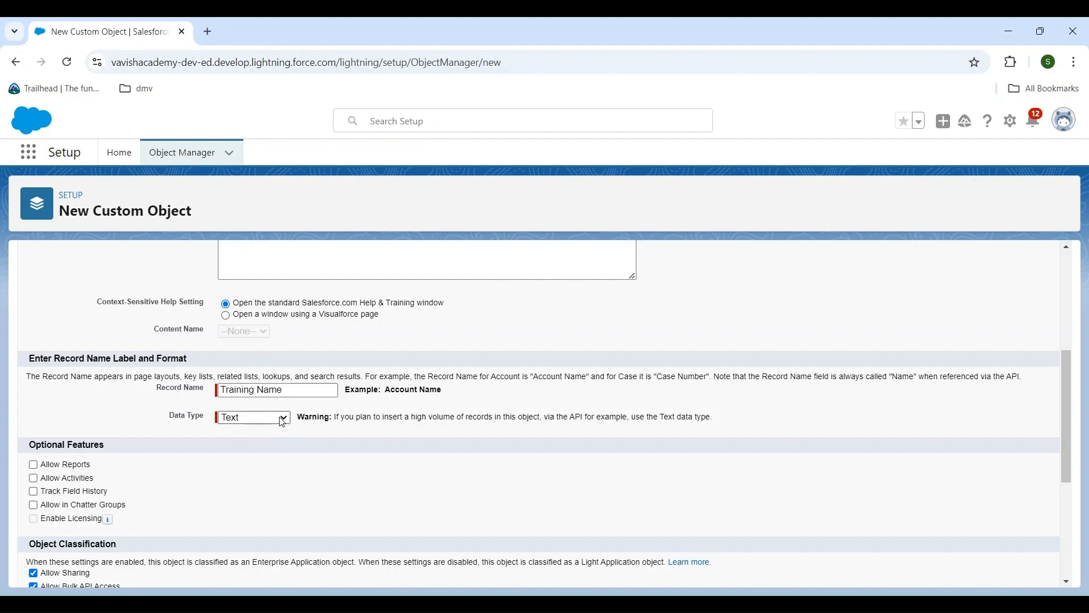
{"action": "left_click", "coordinate": [256, 444]}
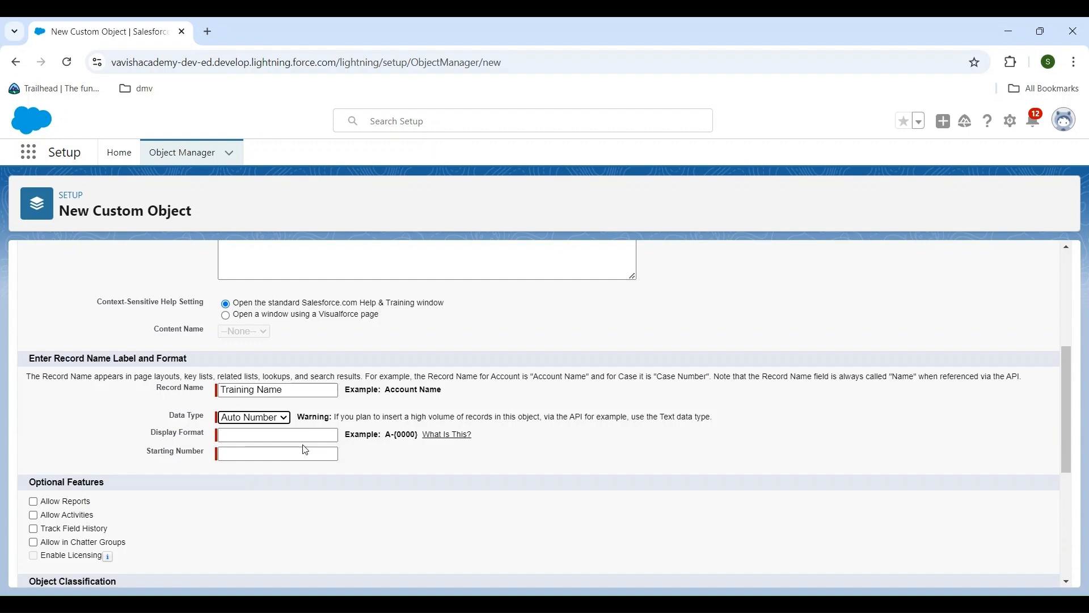
{"action": "left_click", "coordinate": [251, 436]}
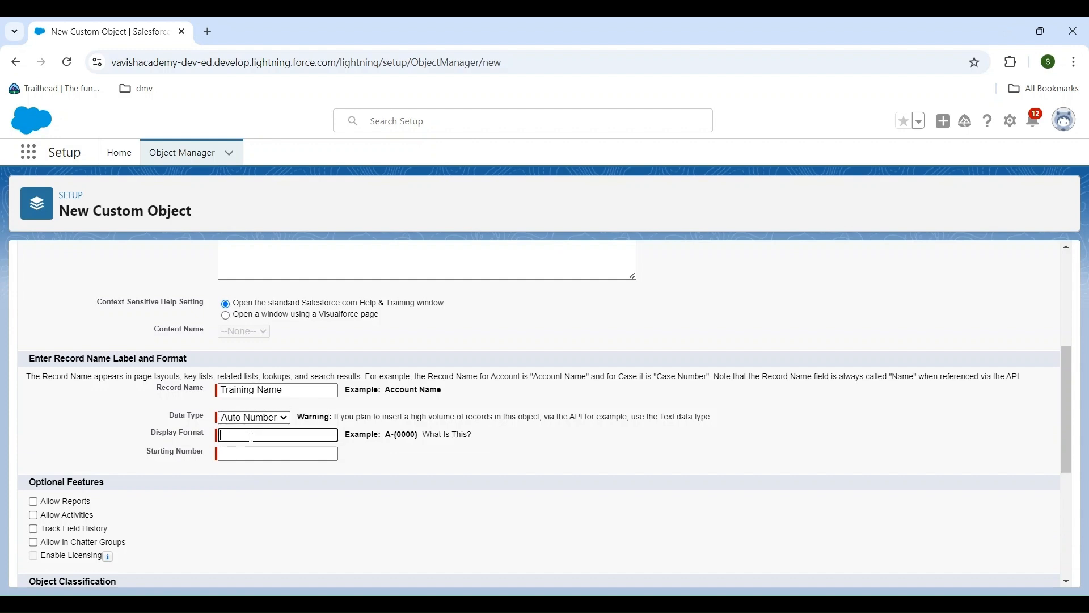
{"action": "type", "text": "T-{0000"}
{"action": "left_click", "coordinate": [241, 448]}
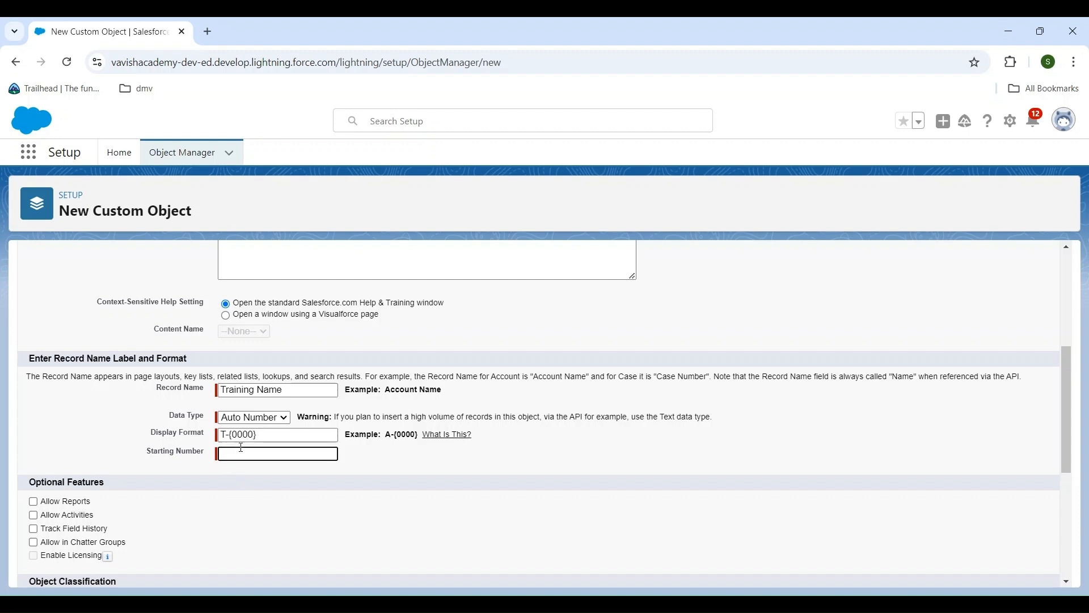
{"action": "type", "text": "1"}
Enable the optional features Allow Reports, Allow Activities, Track Field History and Allow in Chatter Groups
{"action": "scroll", "coordinate": [352, 488], "scroll_direction": "down", "scroll_amount": 1}
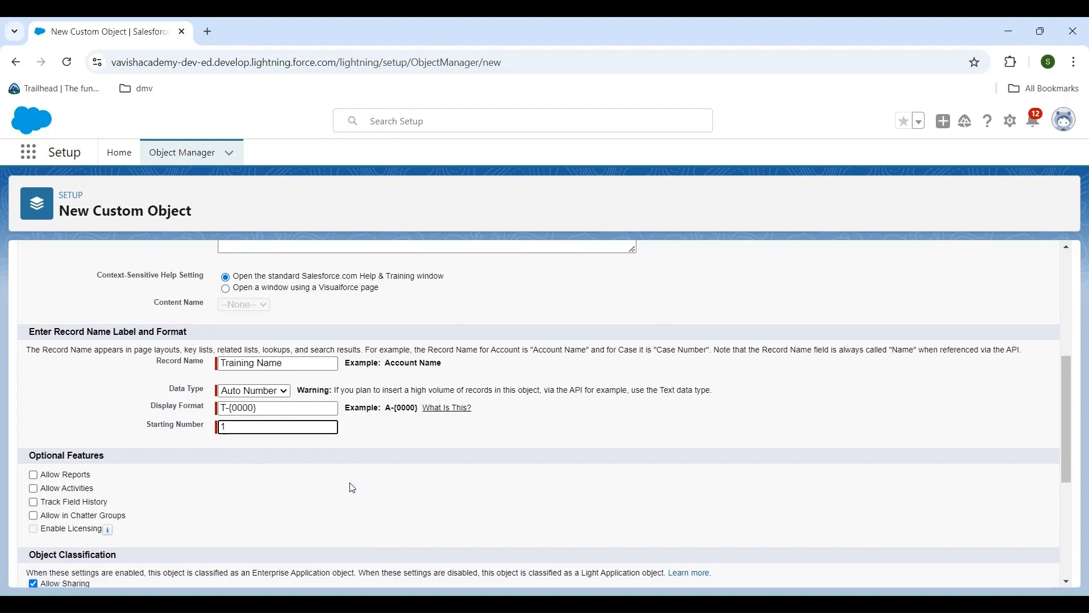
{"action": "scroll", "coordinate": [352, 488], "scroll_direction": "down", "scroll_amount": 2}
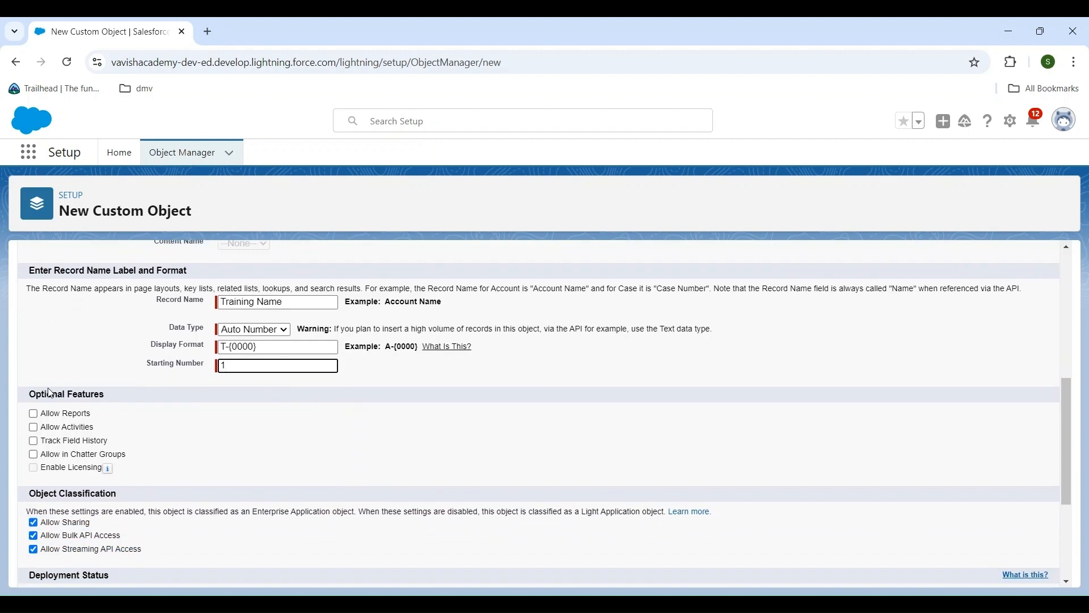
{"action": "scroll", "coordinate": [113, 410], "scroll_direction": "down", "scroll_amount": 1}
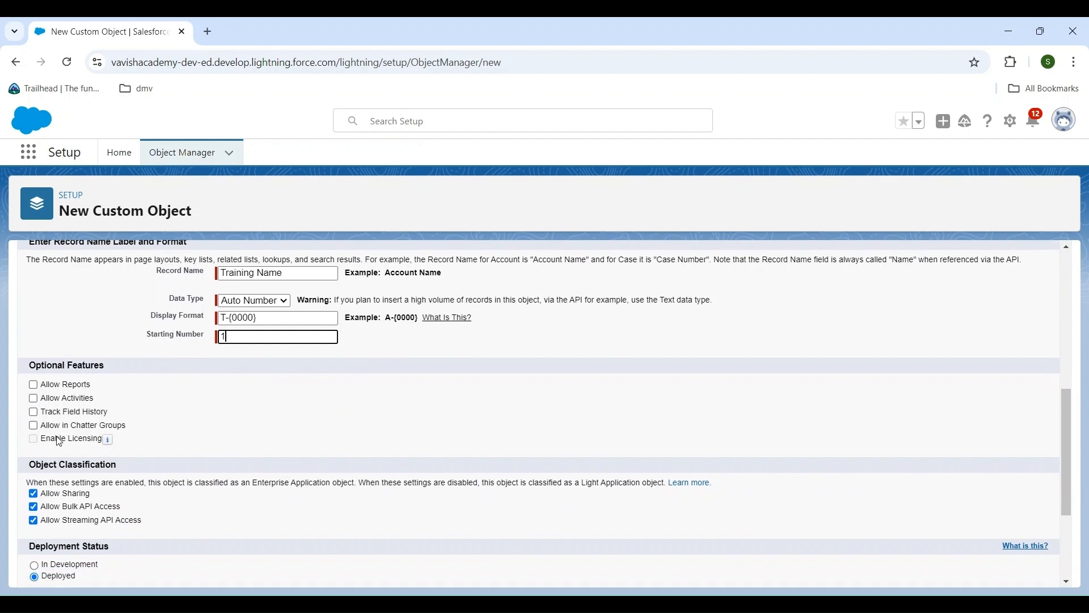
{"action": "left_click", "coordinate": [34, 385]}
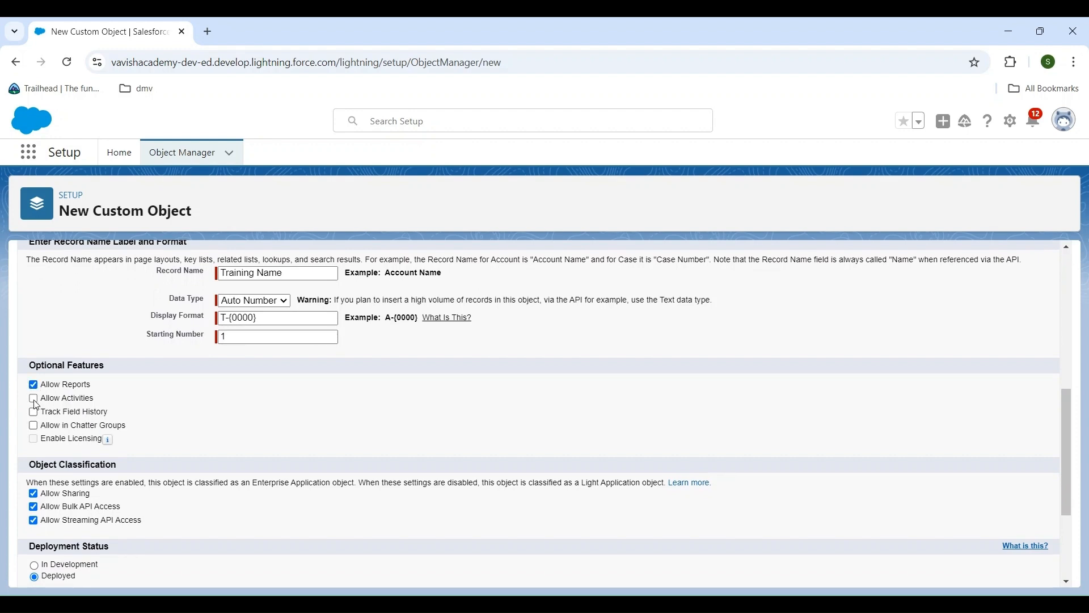
{"action": "left_click", "coordinate": [36, 400]}
{"action": "left_click", "coordinate": [34, 413]}
{"action": "left_click", "coordinate": [33, 425]}
Enable Allow Search and launching the New Custom Tab Wizard after saving, and save the custom object
{"action": "scroll", "coordinate": [178, 448], "scroll_direction": "down", "scroll_amount": 1}
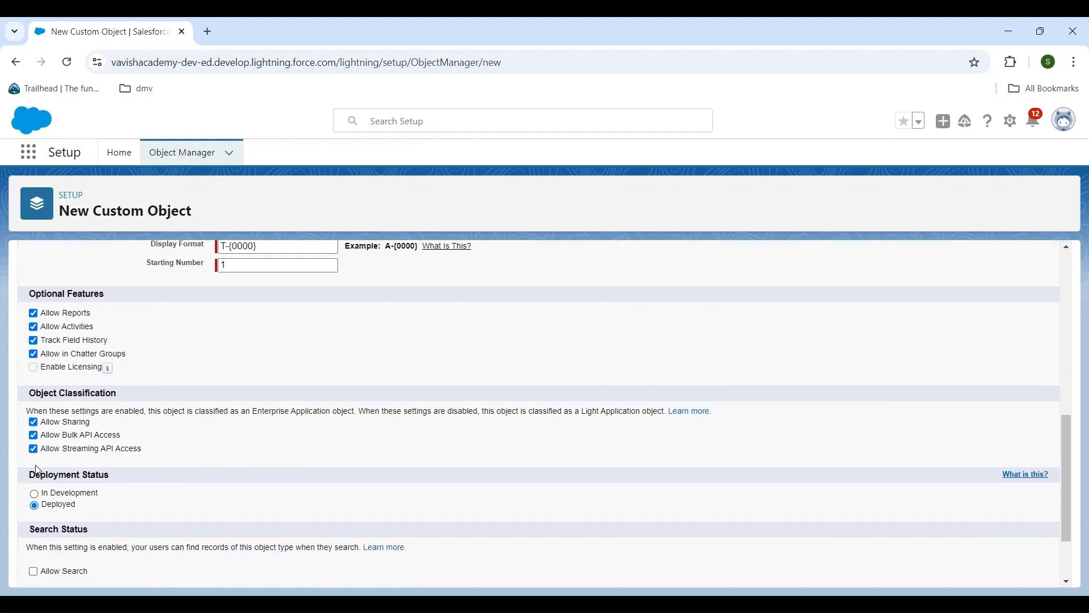
{"action": "scroll", "coordinate": [163, 454], "scroll_direction": "down", "scroll_amount": 1}
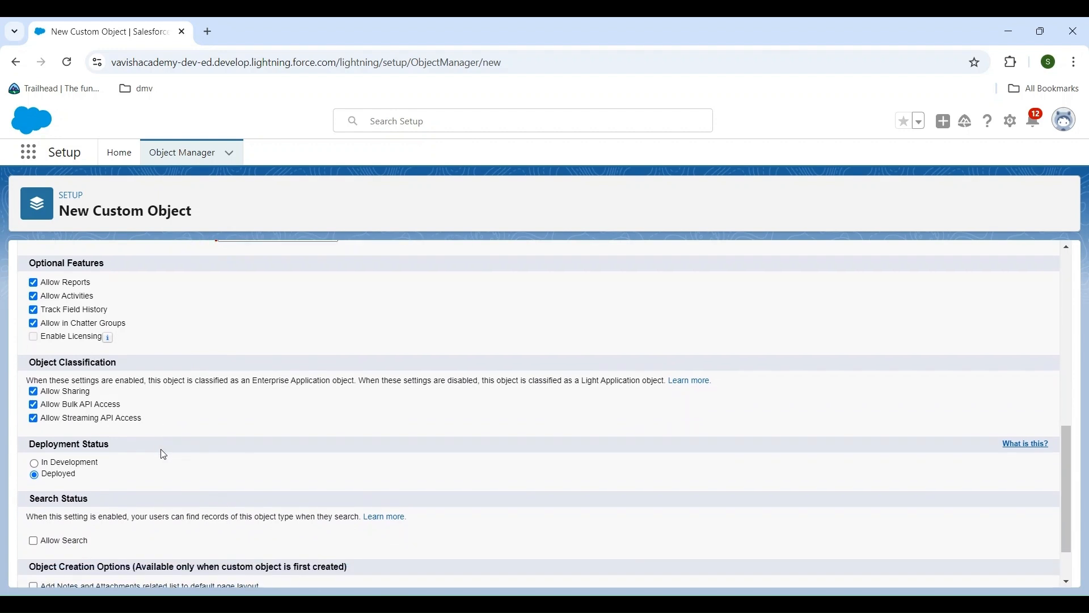
{"action": "scroll", "coordinate": [164, 453], "scroll_direction": "down", "scroll_amount": 1}
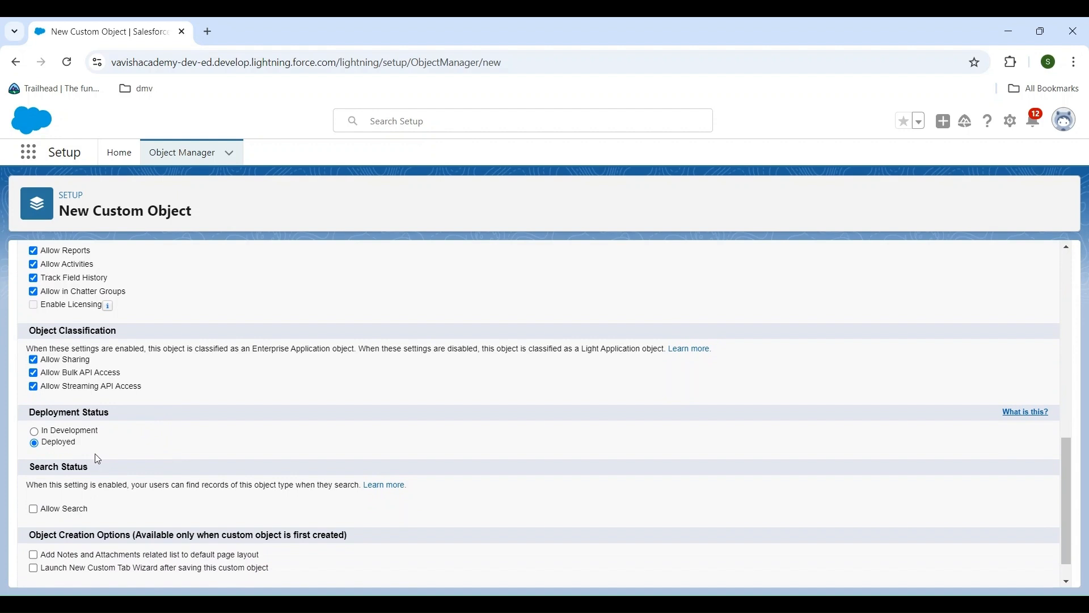
{"action": "scroll", "coordinate": [97, 458], "scroll_direction": "down", "scroll_amount": 1}
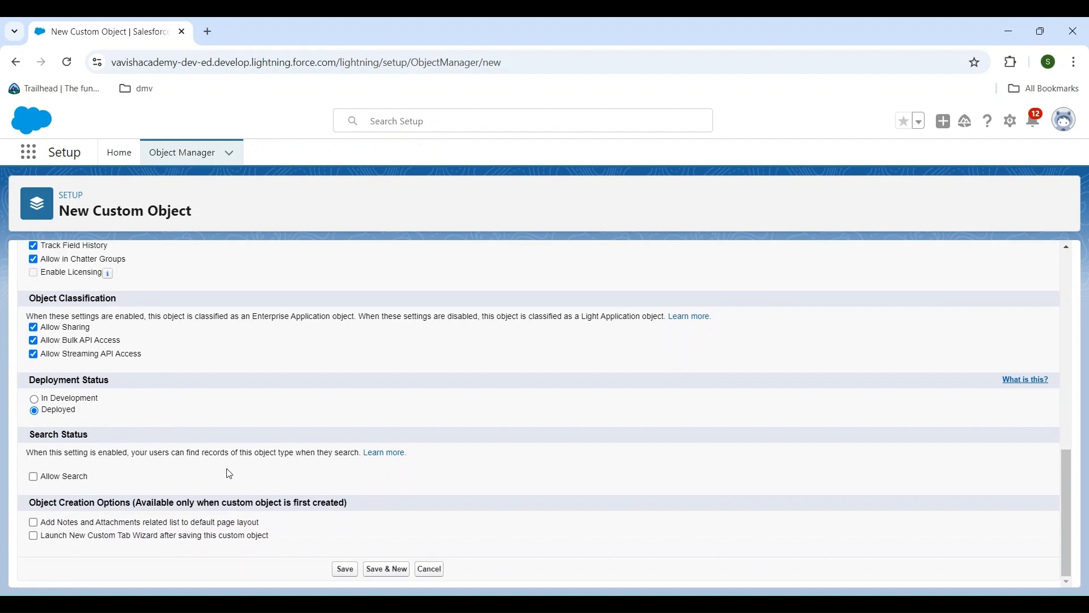
{"action": "left_click", "coordinate": [32, 477]}
{"action": "left_click", "coordinate": [33, 538]}
{"action": "left_click", "coordinate": [345, 569]}
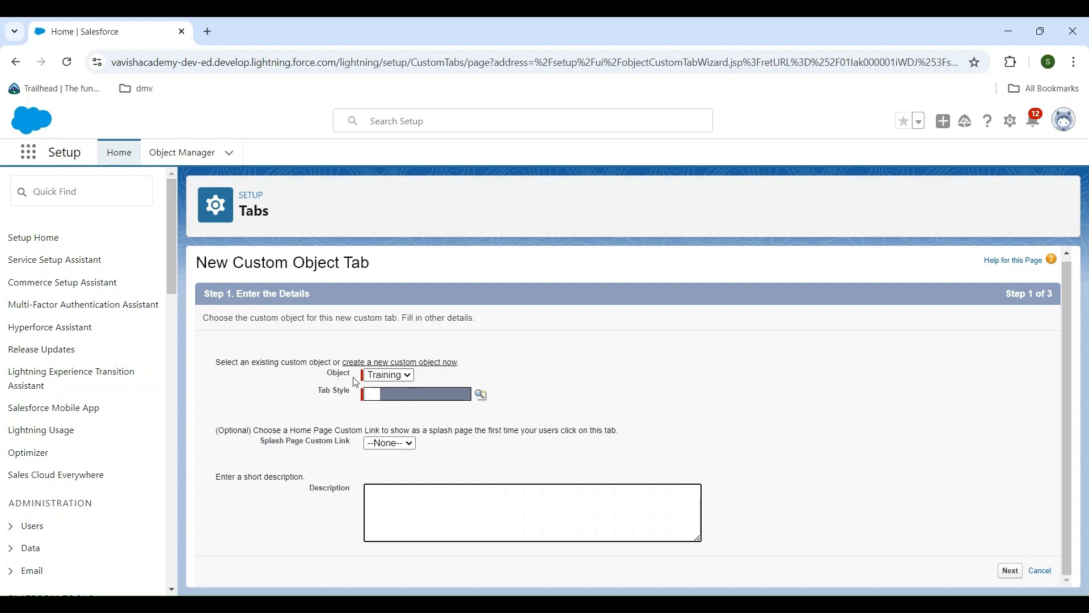
Give the Training tab the Books style and the description "Training object", and proceed to the profile settings
{"action": "left_click", "coordinate": [482, 395]}
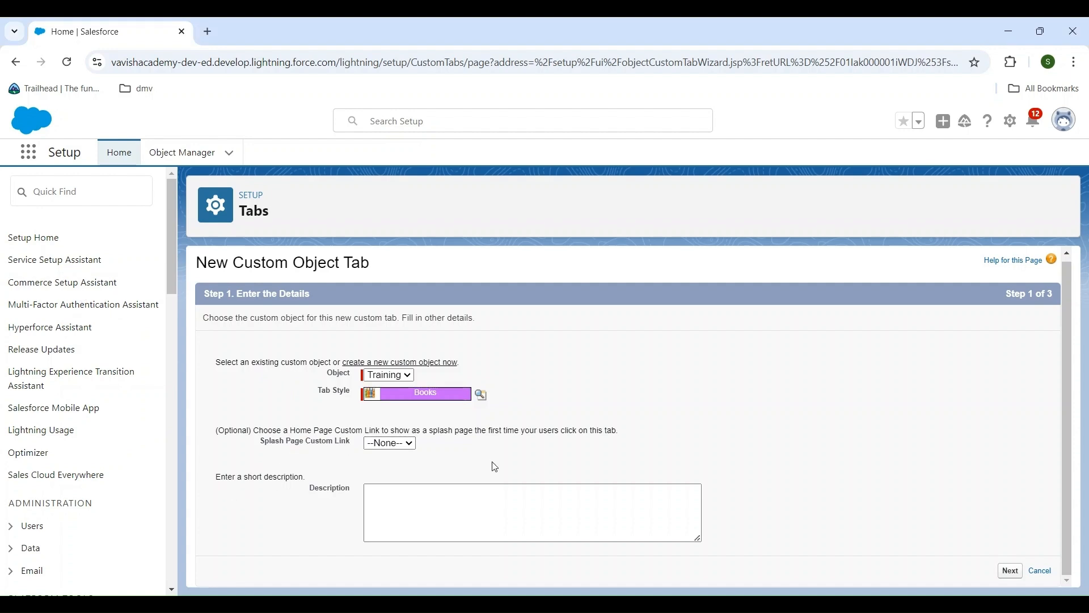
{"action": "left_click", "coordinate": [483, 492]}
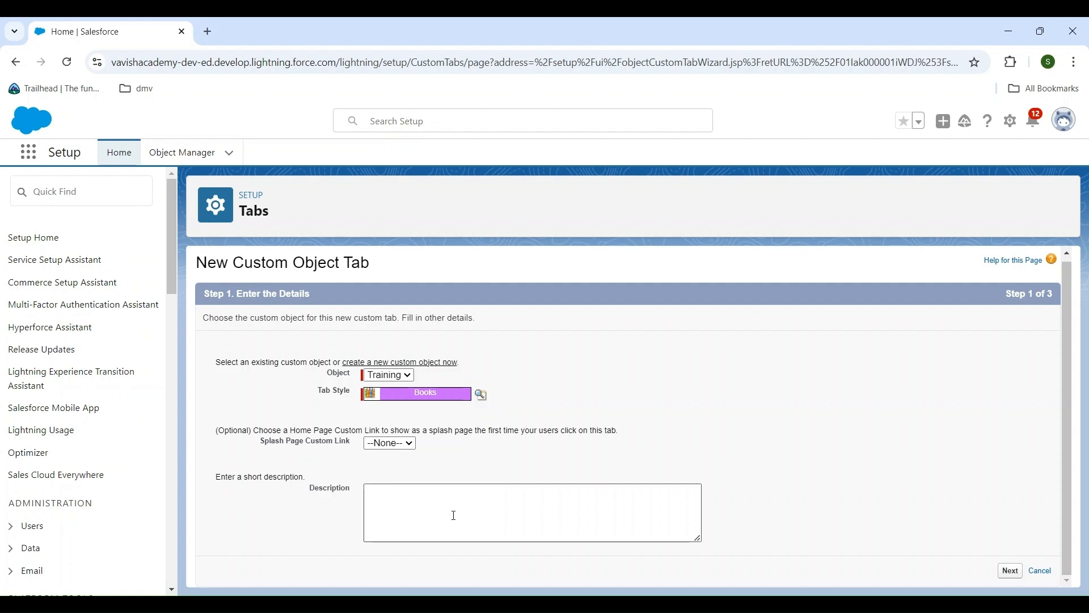
{"action": "type", "text": "Training"}
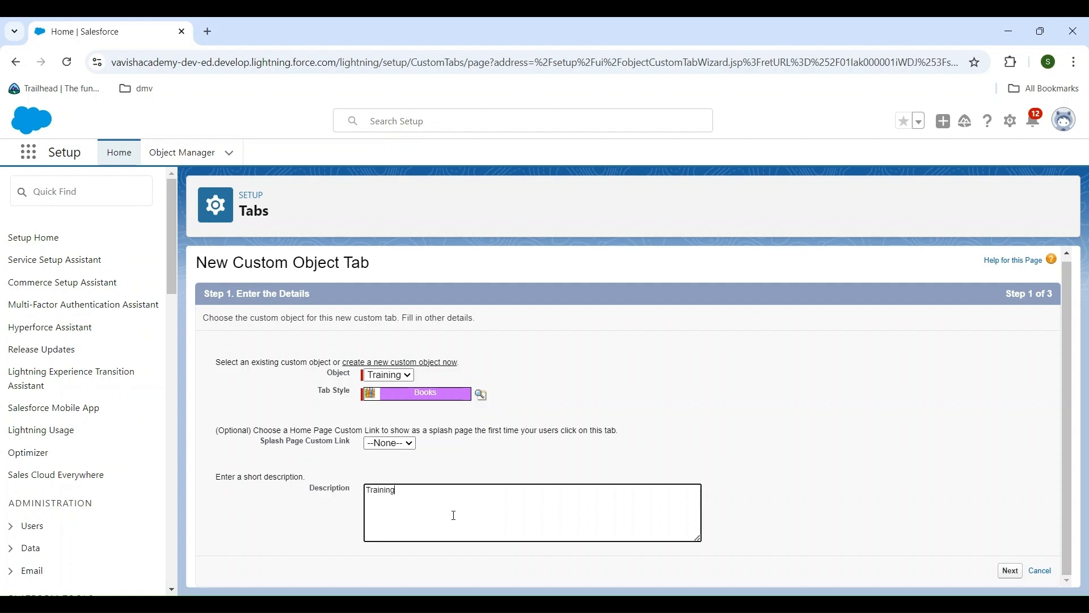
{"action": "type", "text": " object"}
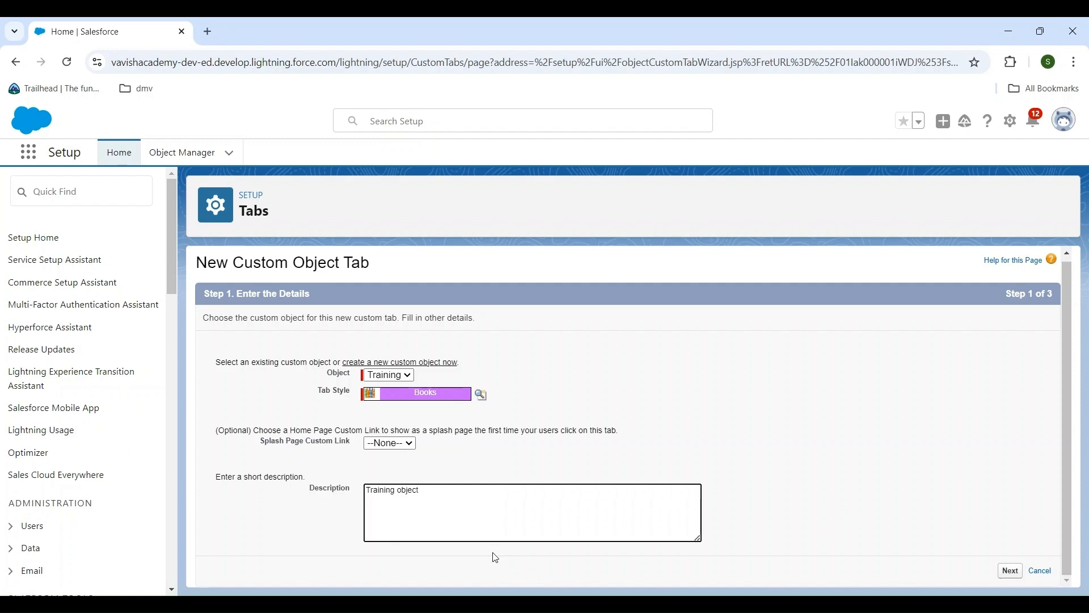
{"action": "left_click", "coordinate": [1011, 571]}
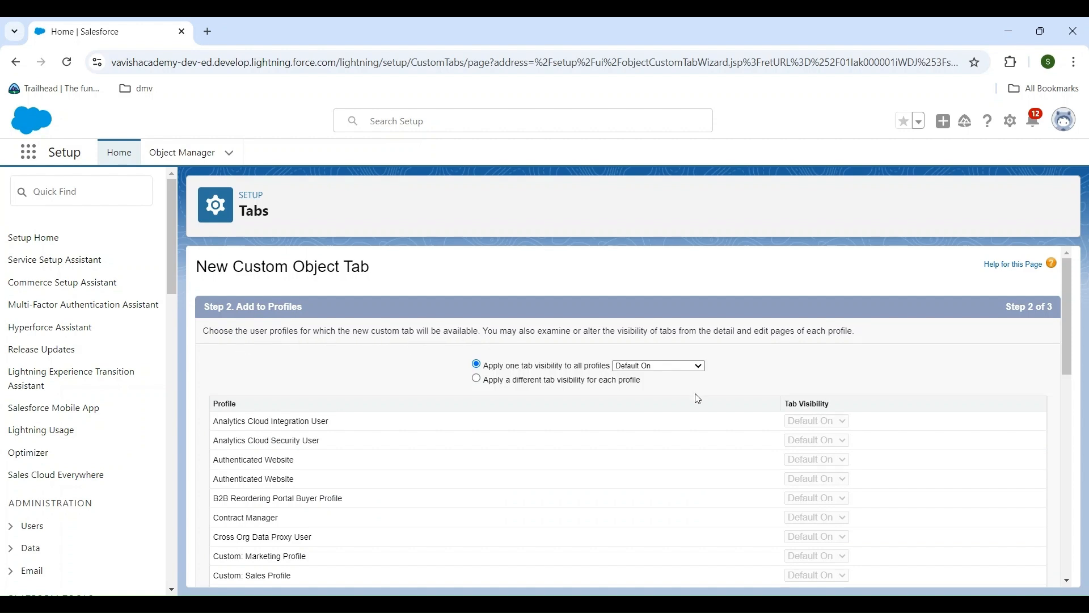
Keep the Training tab's visibility at Default On for all profiles and proceed to the custom app settings
{"action": "scroll", "coordinate": [698, 398], "scroll_direction": "down", "scroll_amount": 1}
{"action": "scroll", "coordinate": [683, 358], "scroll_direction": "down", "scroll_amount": 7}
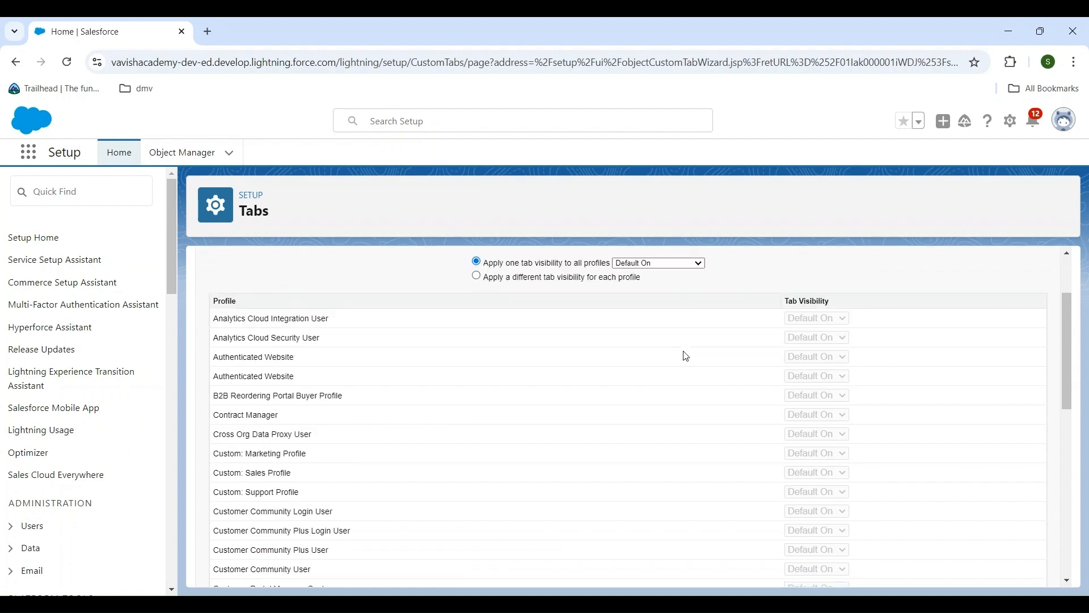
{"action": "scroll", "coordinate": [699, 263], "scroll_direction": "down", "scroll_amount": 3}
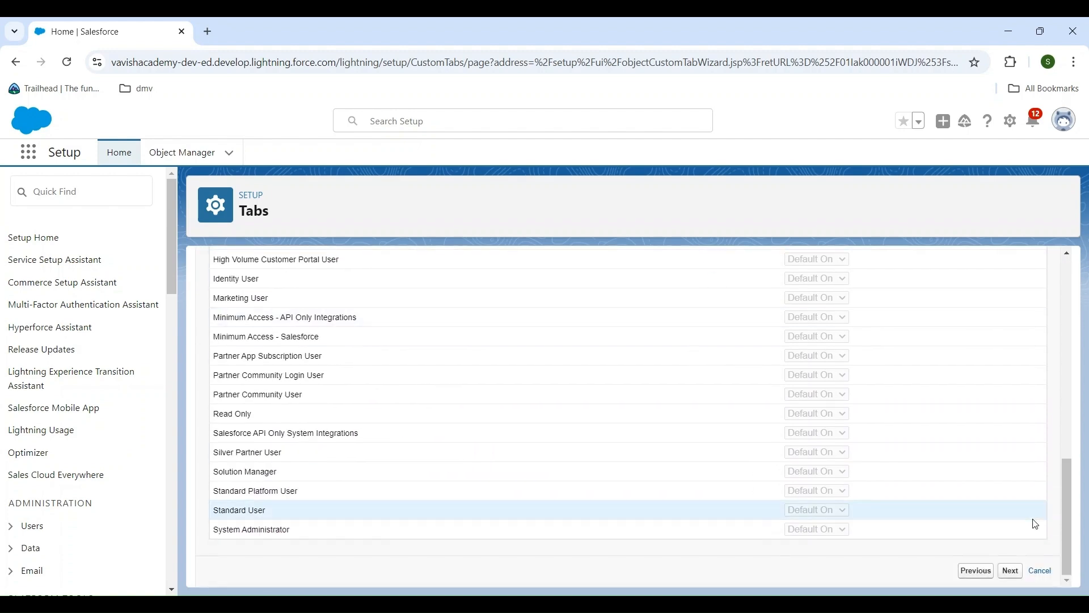
{"action": "left_click", "coordinate": [1011, 571]}
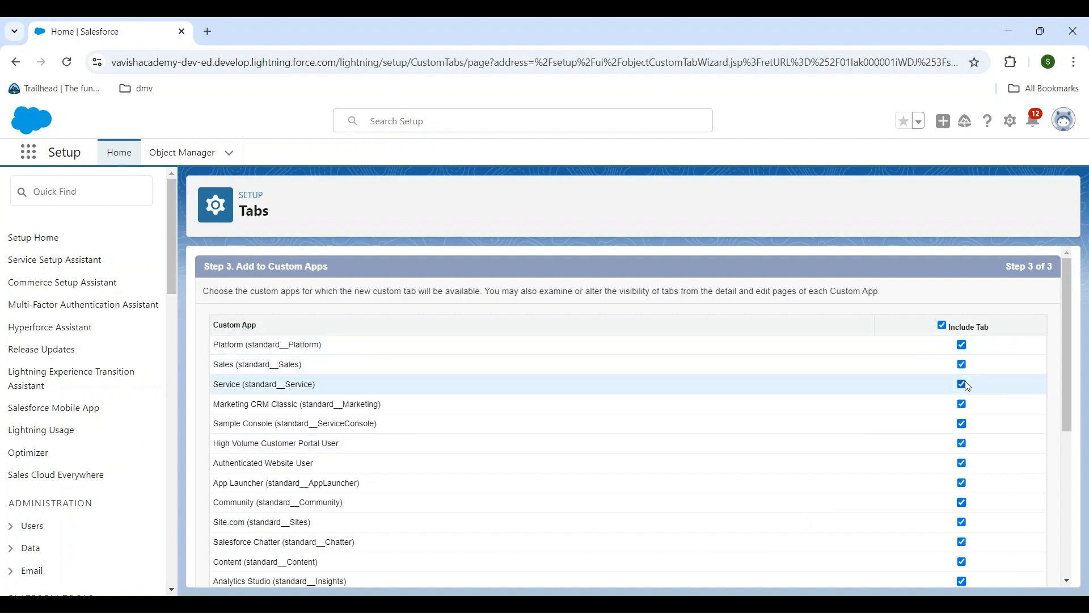
Go back to the profile settings to review the tab visibility options, and return to the custom app settings
{"action": "scroll", "coordinate": [998, 465], "scroll_direction": "down", "scroll_amount": 5}
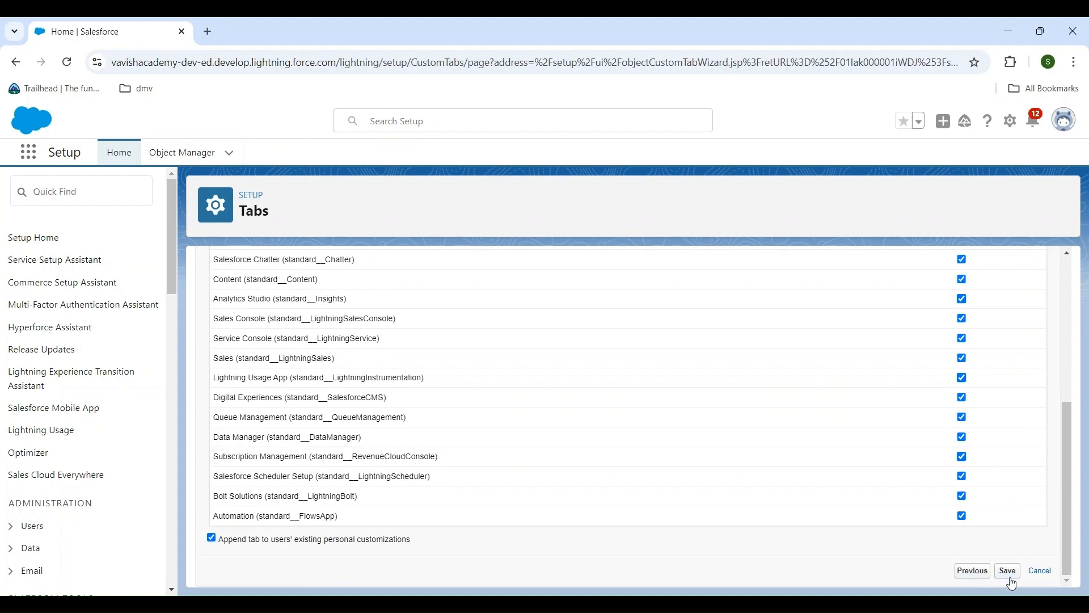
{"action": "left_click", "coordinate": [983, 569]}
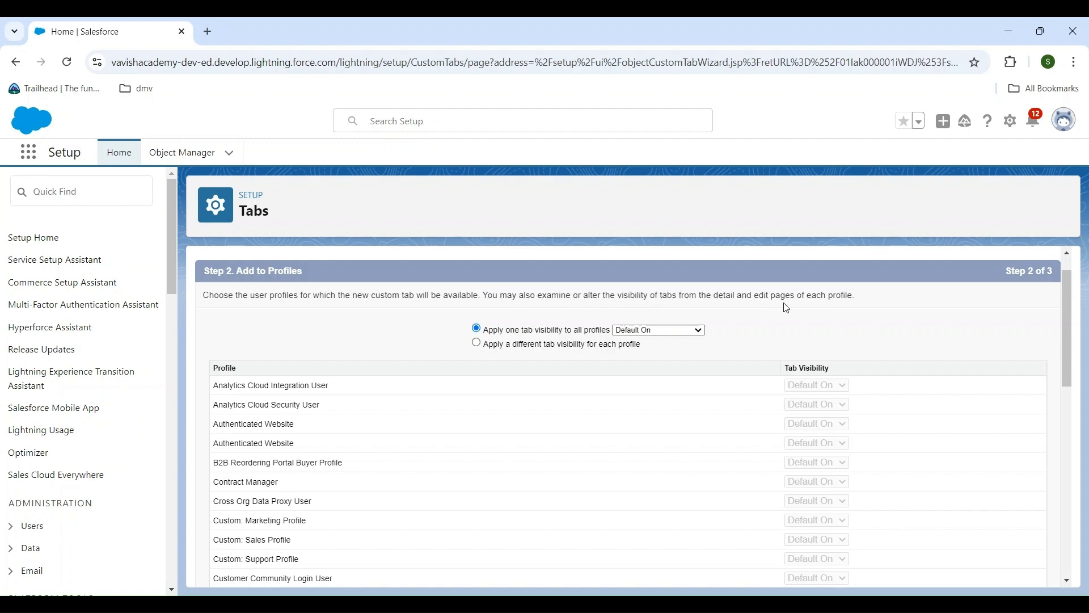
{"action": "scroll", "coordinate": [878, 329], "scroll_direction": "down", "scroll_amount": 2}
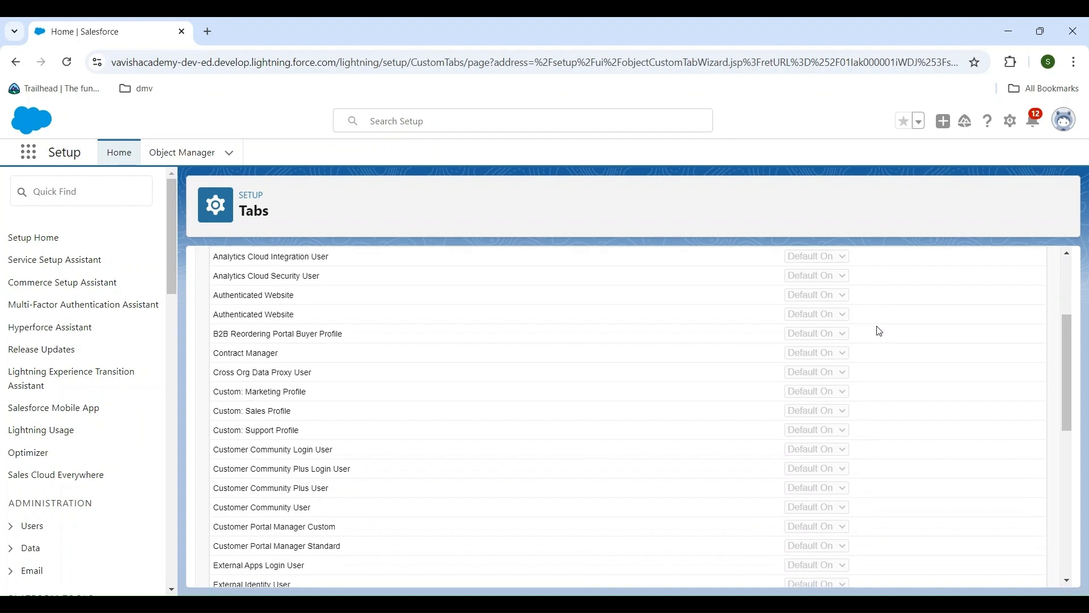
{"action": "scroll", "coordinate": [879, 330], "scroll_direction": "up", "scroll_amount": 1}
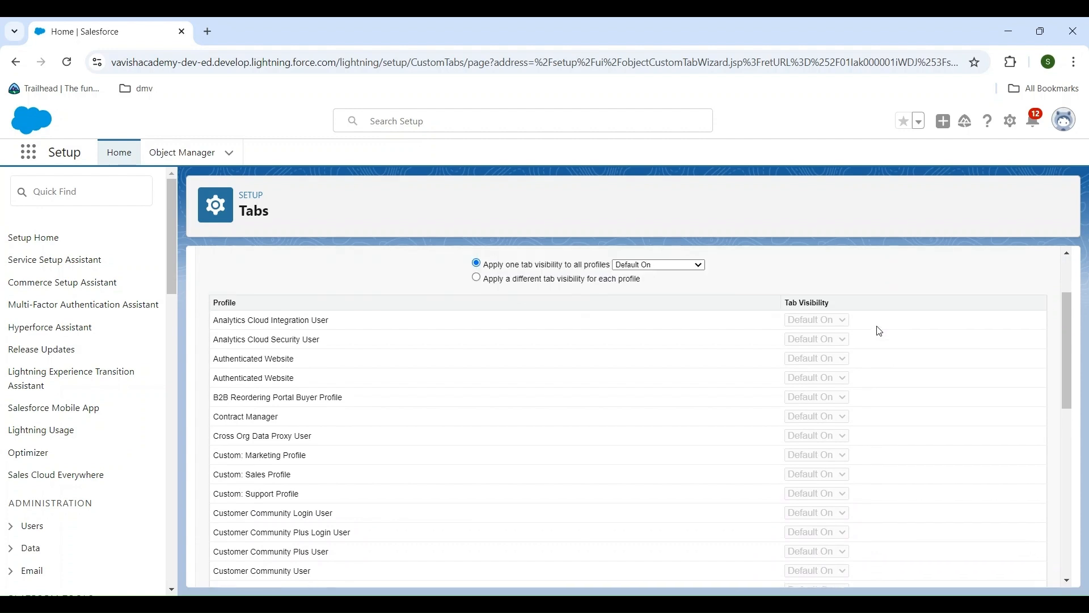
{"action": "scroll", "coordinate": [868, 368], "scroll_direction": "down", "scroll_amount": 1}
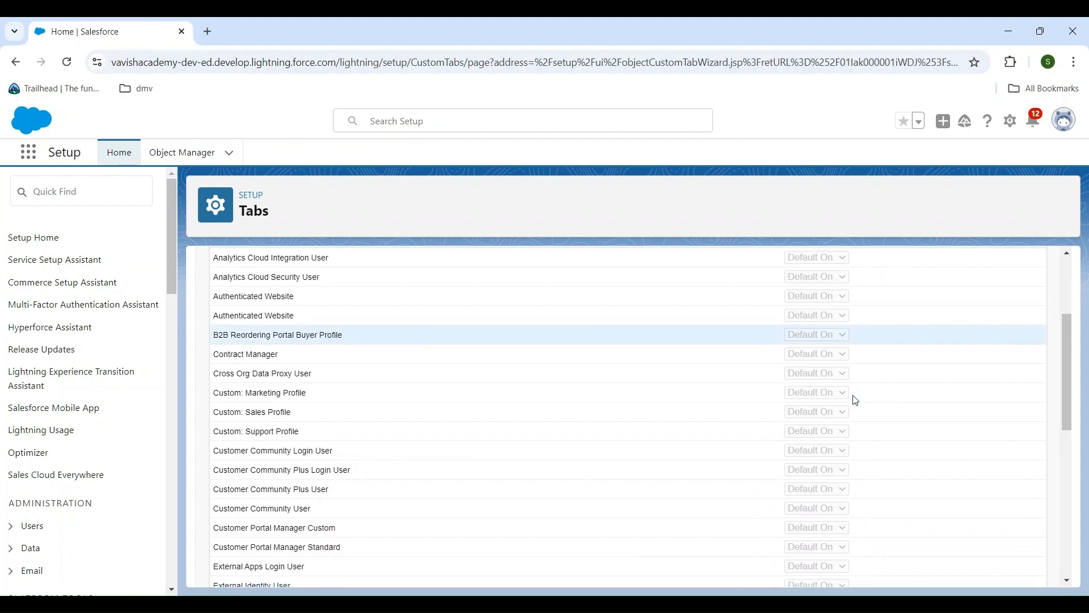
{"action": "scroll", "coordinate": [855, 401], "scroll_direction": "up", "scroll_amount": 2}
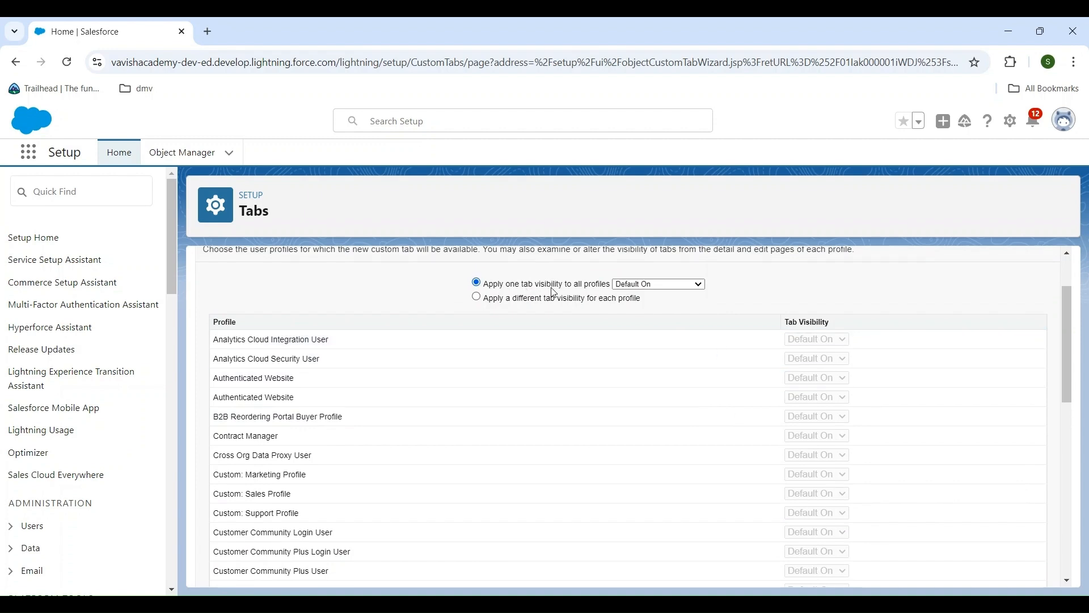
{"action": "scroll", "coordinate": [675, 341], "scroll_direction": "down", "scroll_amount": 1}
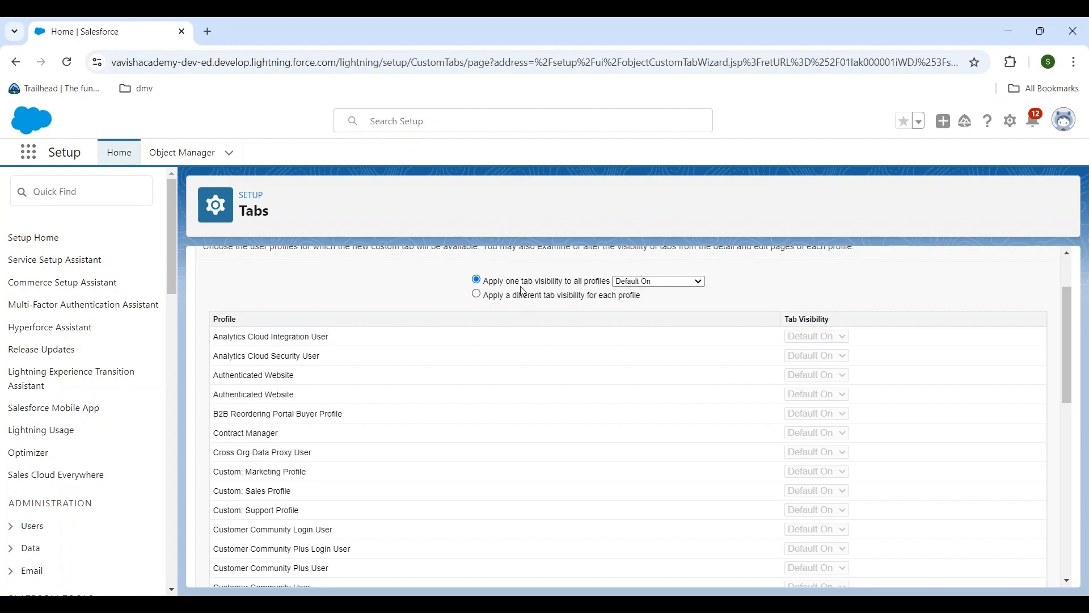
{"action": "scroll", "coordinate": [754, 353], "scroll_direction": "down", "scroll_amount": 10}
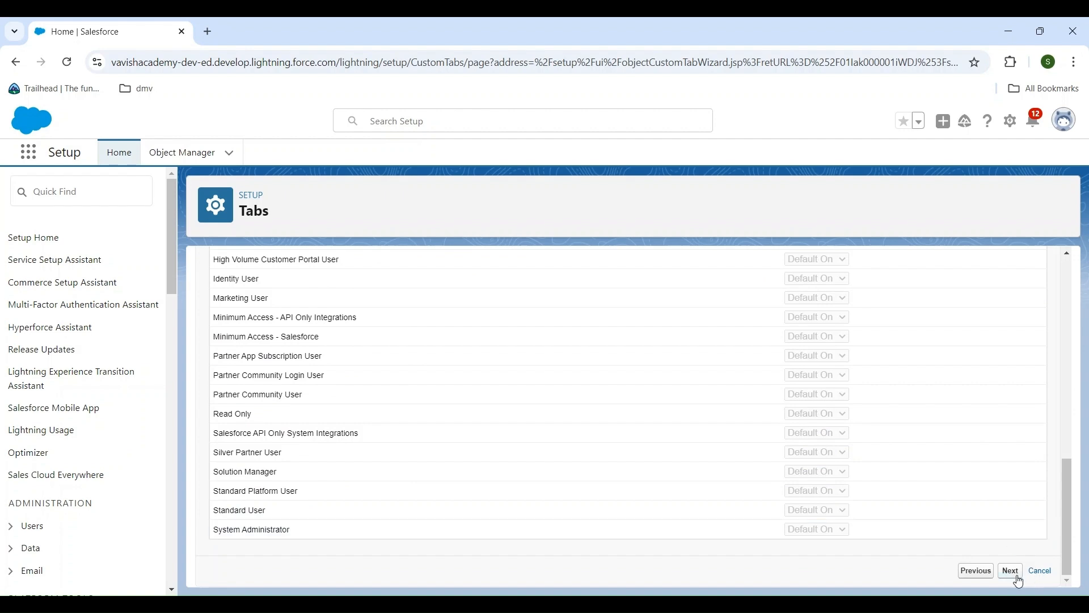
{"action": "left_click", "coordinate": [1010, 570]}
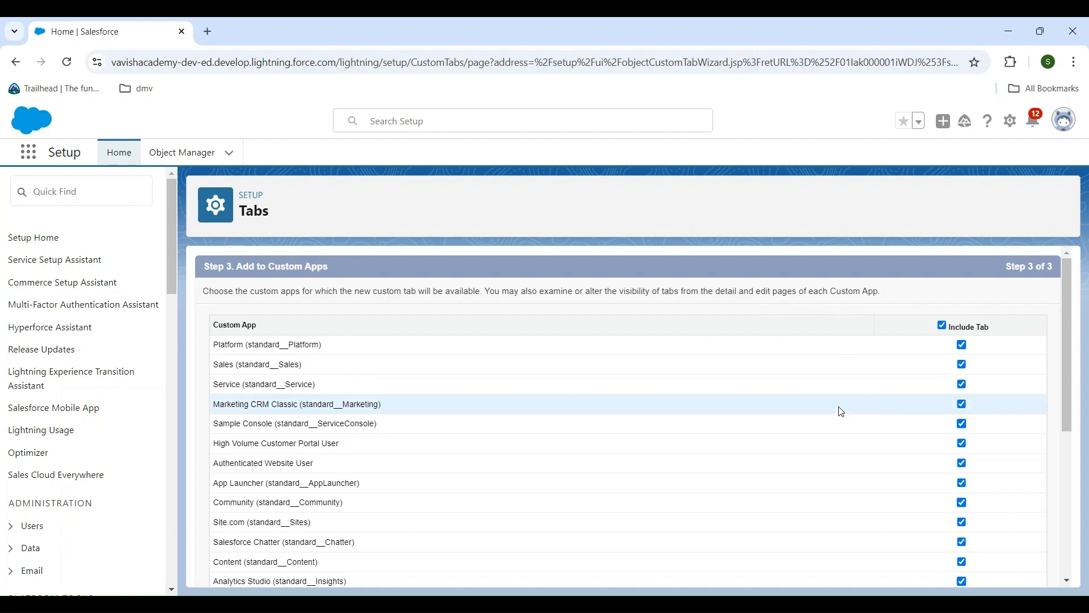
Keep the tab included in all custom apps and appended to users' existing personal customizations, and save it
{"action": "scroll", "coordinate": [842, 412], "scroll_direction": "down", "scroll_amount": 2}
{"action": "scroll", "coordinate": [841, 411], "scroll_direction": "down", "scroll_amount": 3}
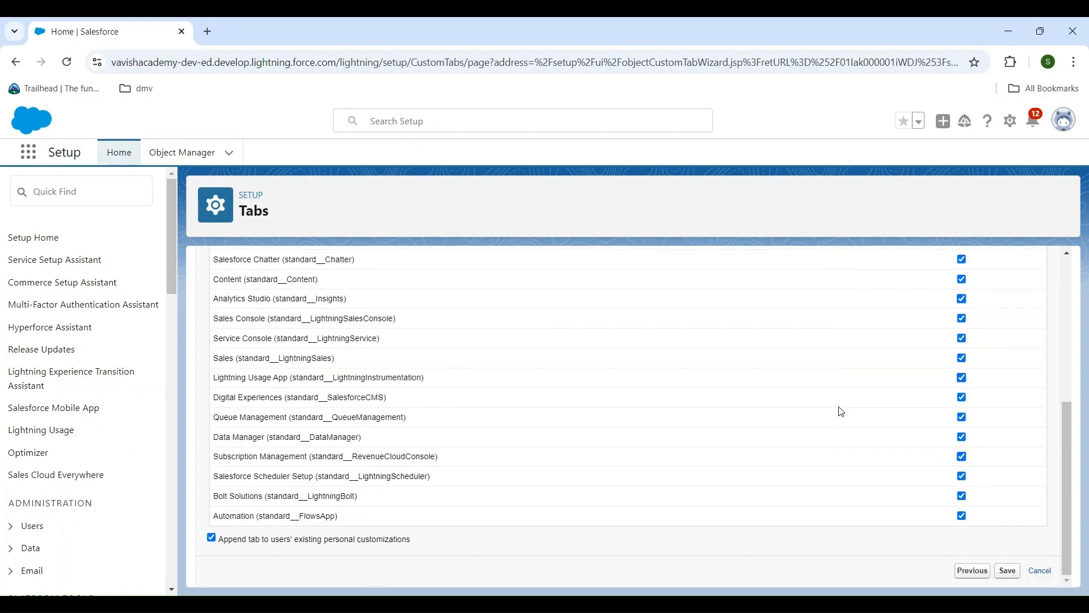
{"action": "scroll", "coordinate": [842, 412], "scroll_direction": "up", "scroll_amount": 2}
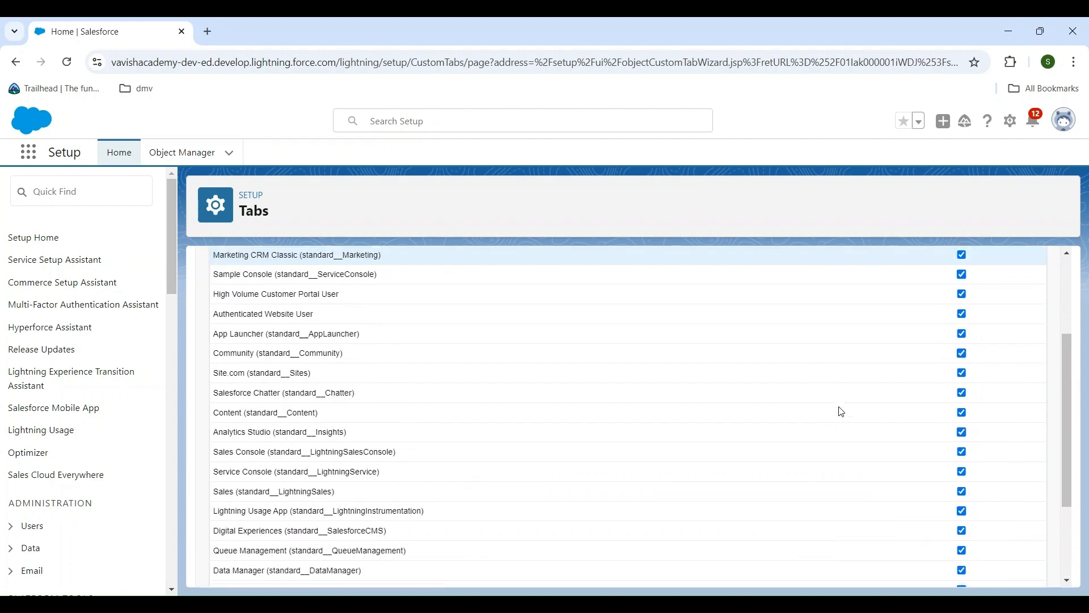
{"action": "scroll", "coordinate": [842, 412], "scroll_direction": "down", "scroll_amount": 2}
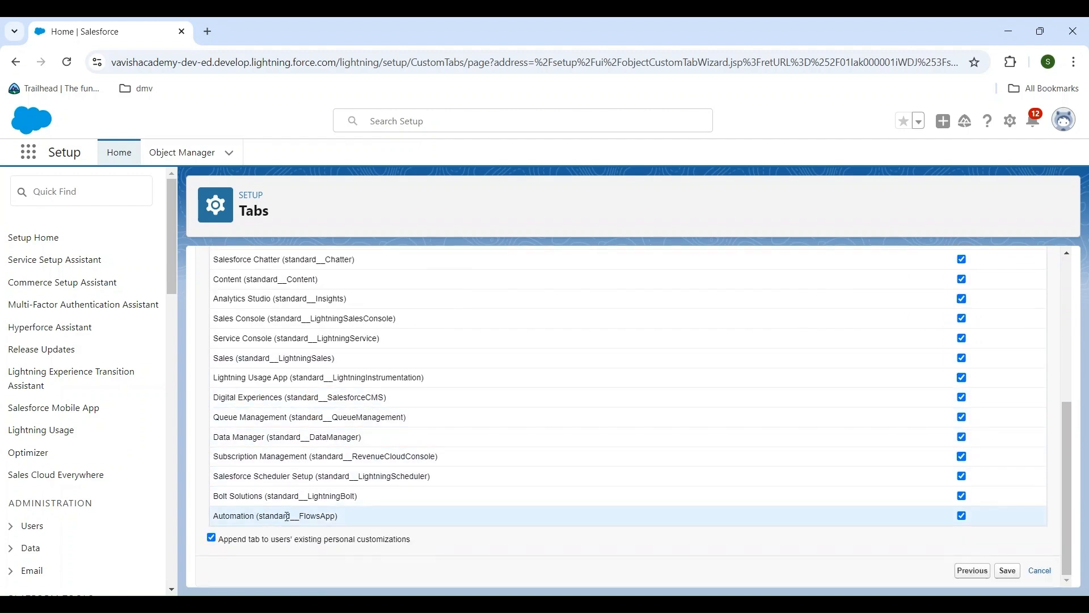
{"action": "scroll", "coordinate": [286, 454], "scroll_direction": "up", "scroll_amount": 1}
{"action": "scroll", "coordinate": [284, 400], "scroll_direction": "up", "scroll_amount": 2}
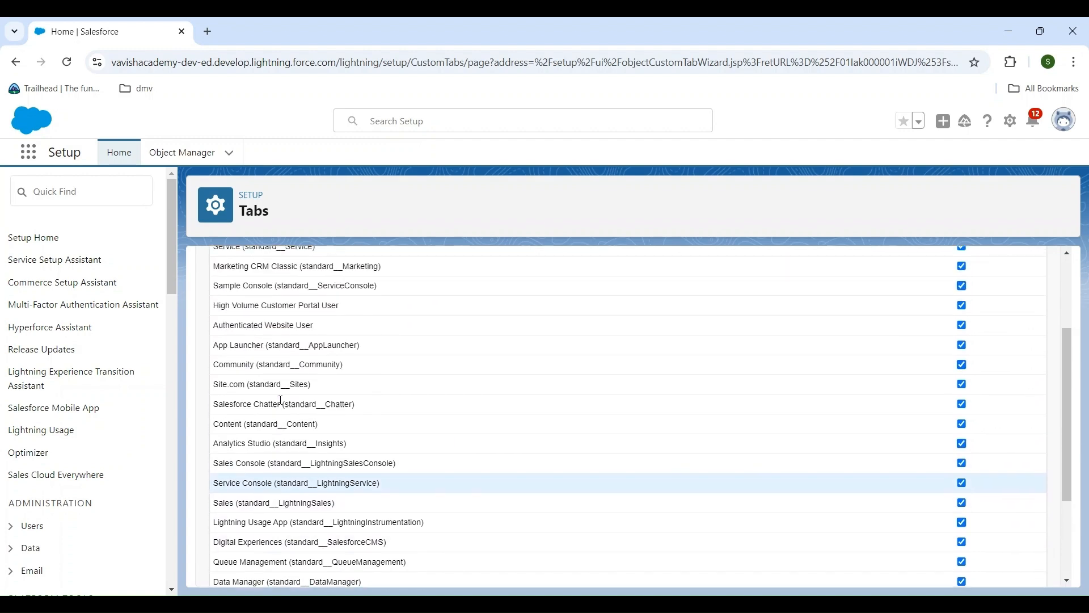
{"action": "scroll", "coordinate": [282, 386], "scroll_direction": "up", "scroll_amount": 3}
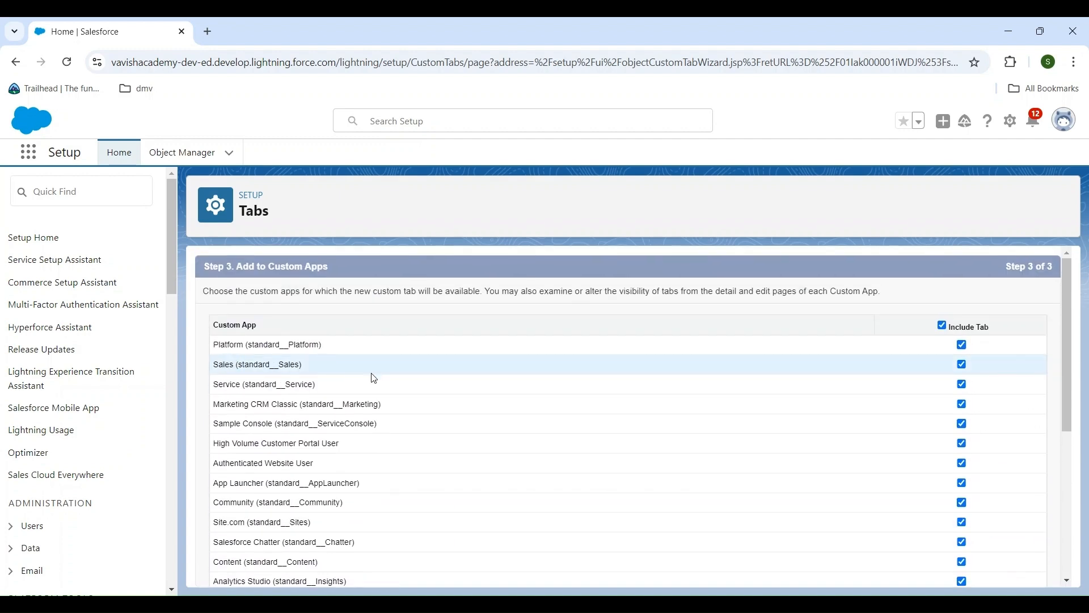
{"action": "scroll", "coordinate": [478, 413], "scroll_direction": "down", "scroll_amount": 3}
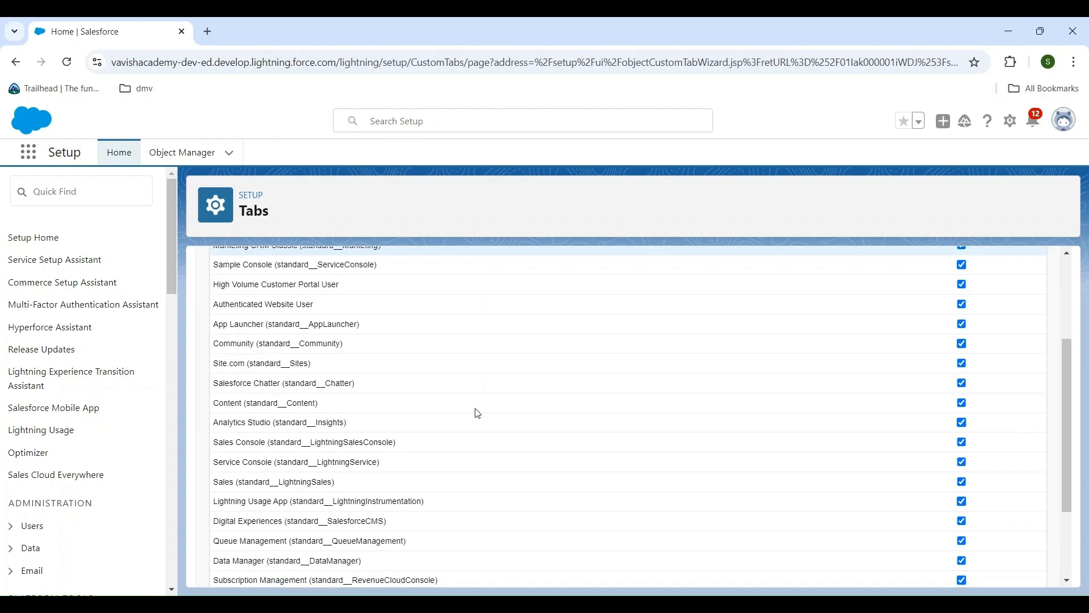
{"action": "scroll", "coordinate": [477, 414], "scroll_direction": "down", "scroll_amount": 3}
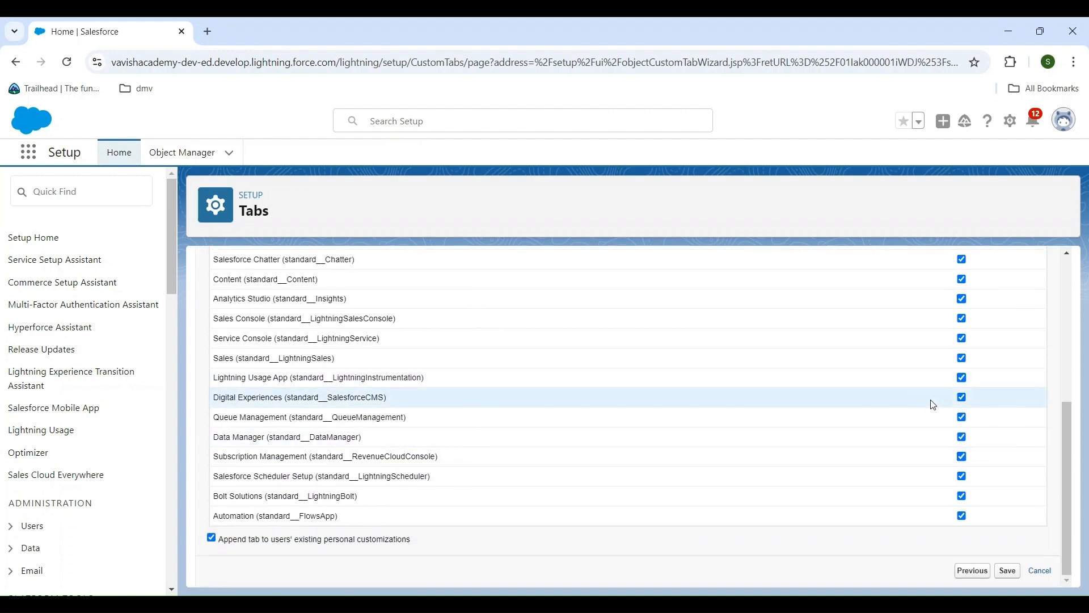
{"action": "left_click", "coordinate": [1008, 571]}
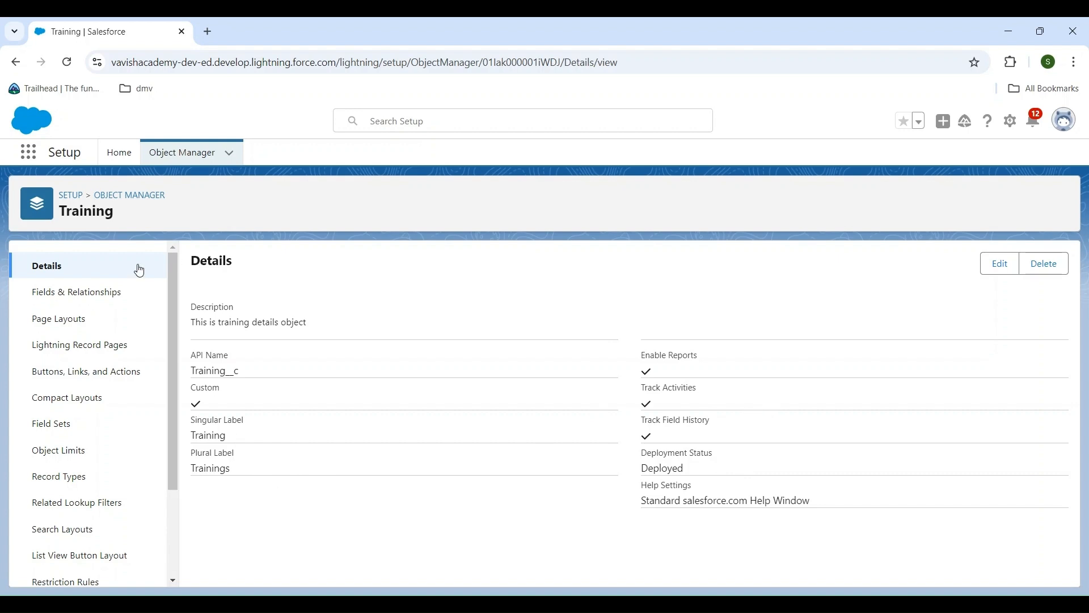
View the Training object's fields and relationships, and open the Trainings tab in the Sales app
{"action": "left_click", "coordinate": [71, 300]}
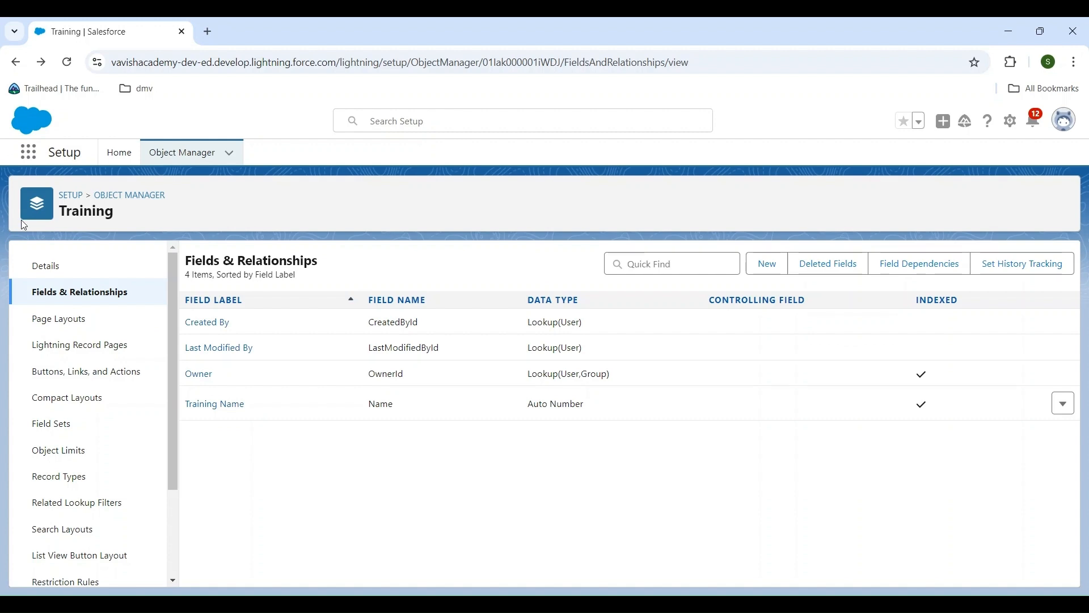
{"action": "left_click", "coordinate": [29, 153]}
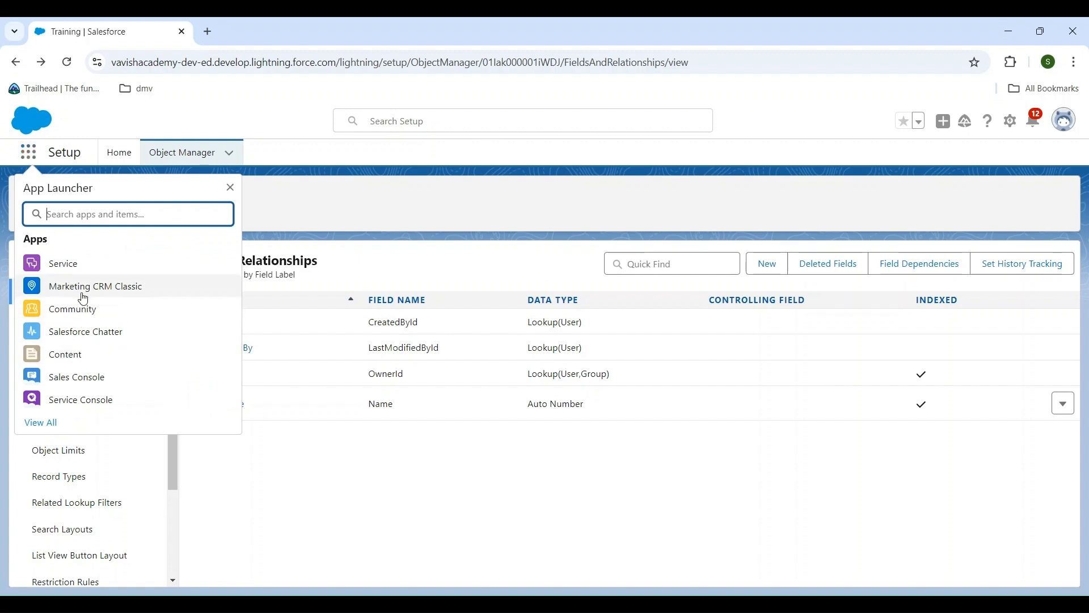
{"action": "type", "text": "sales"}
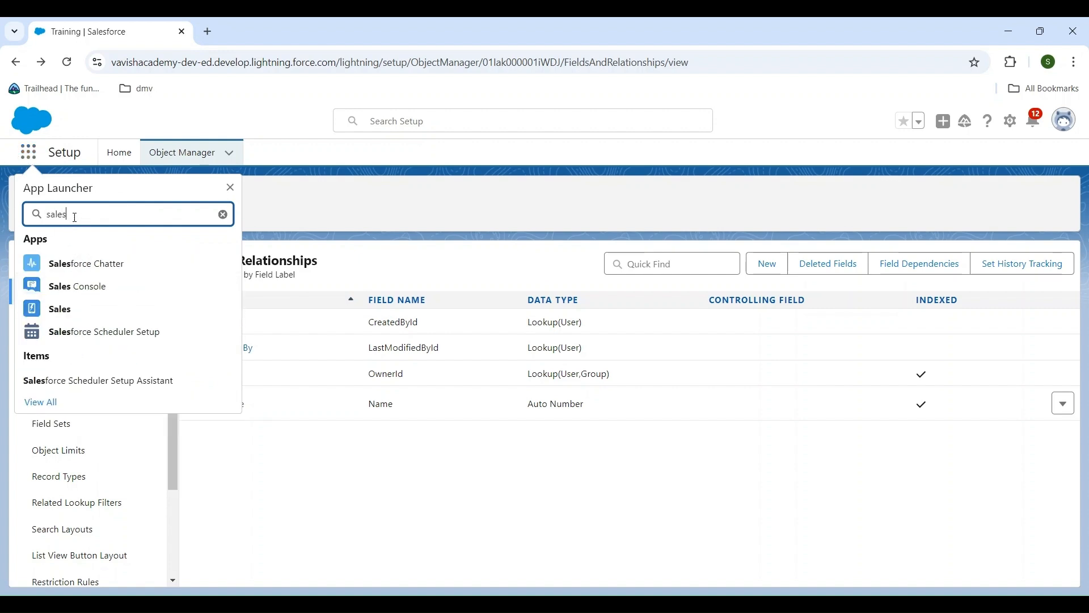
{"action": "left_click", "coordinate": [66, 315]}
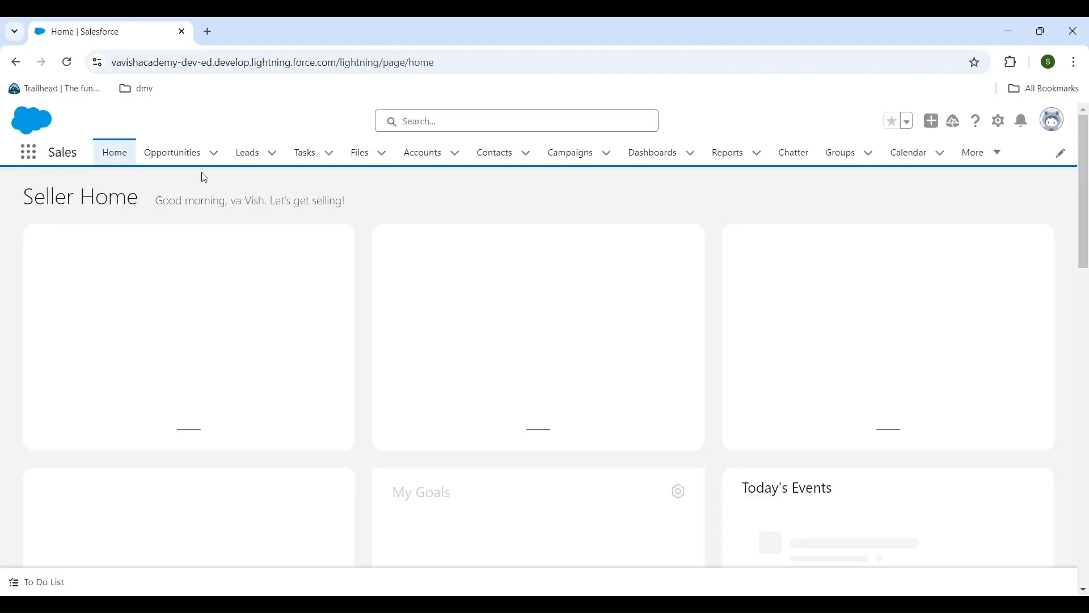
{"action": "left_click", "coordinate": [999, 154]}
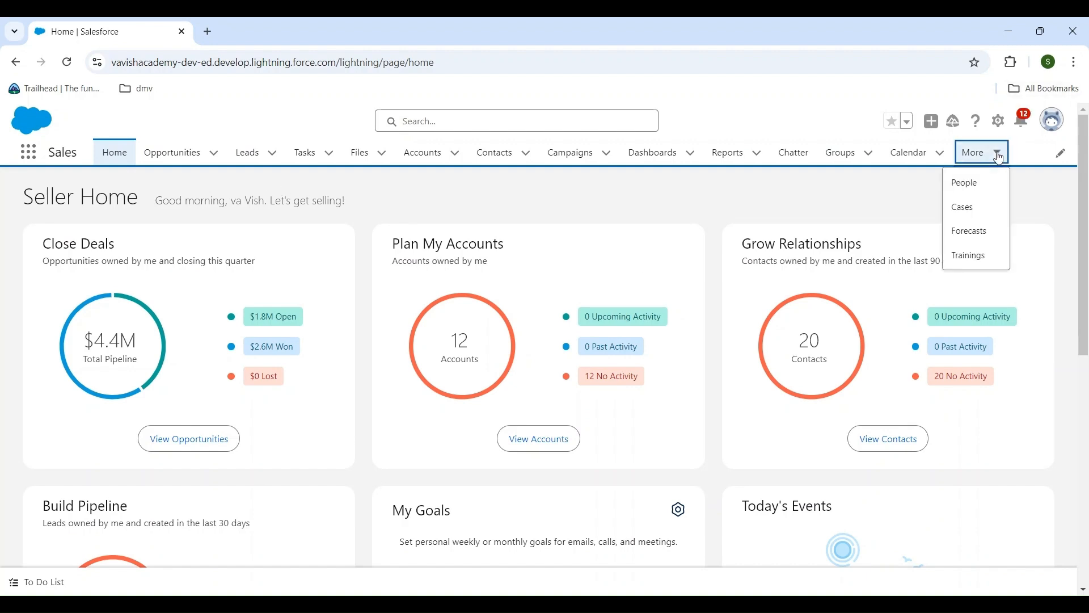
{"action": "left_click", "coordinate": [972, 256]}
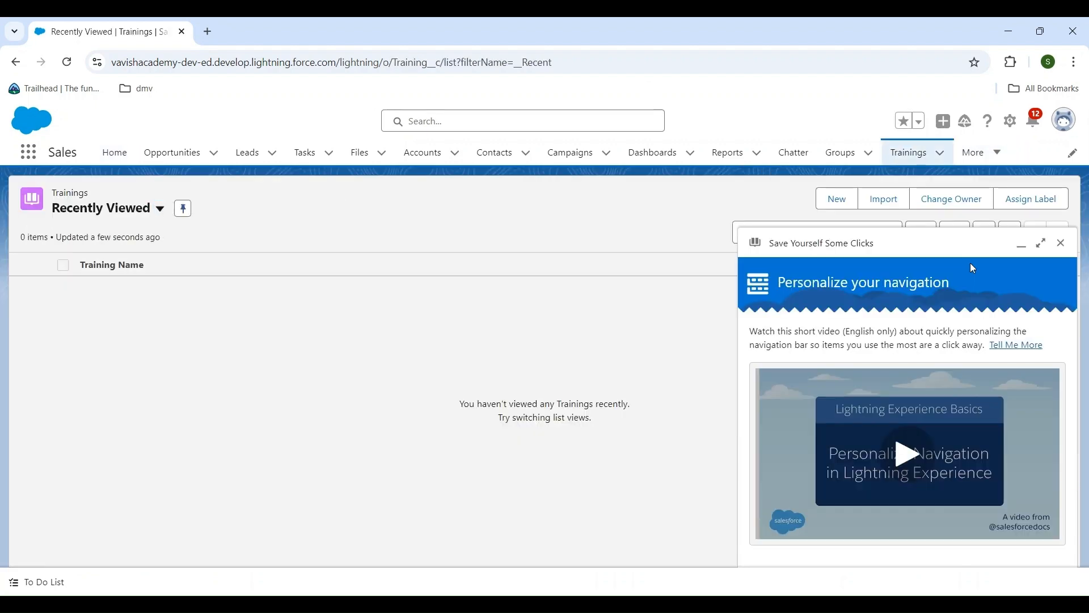
{"action": "left_click", "coordinate": [1061, 242]}
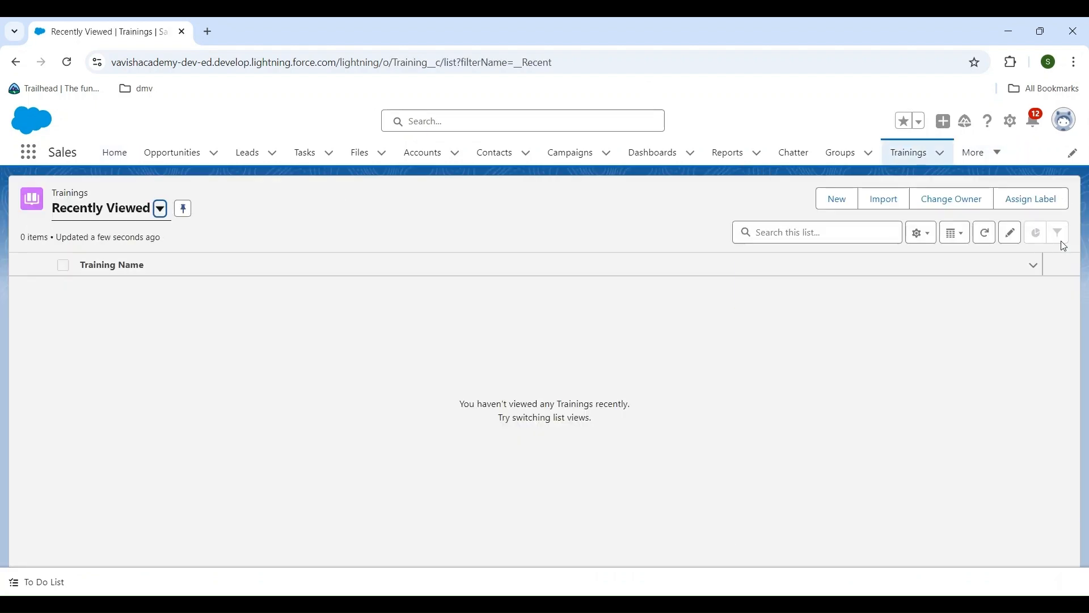
Switch Trainings to the All list view and save a new Training record
{"action": "left_click", "coordinate": [161, 209]}
{"action": "left_click", "coordinate": [108, 264]}
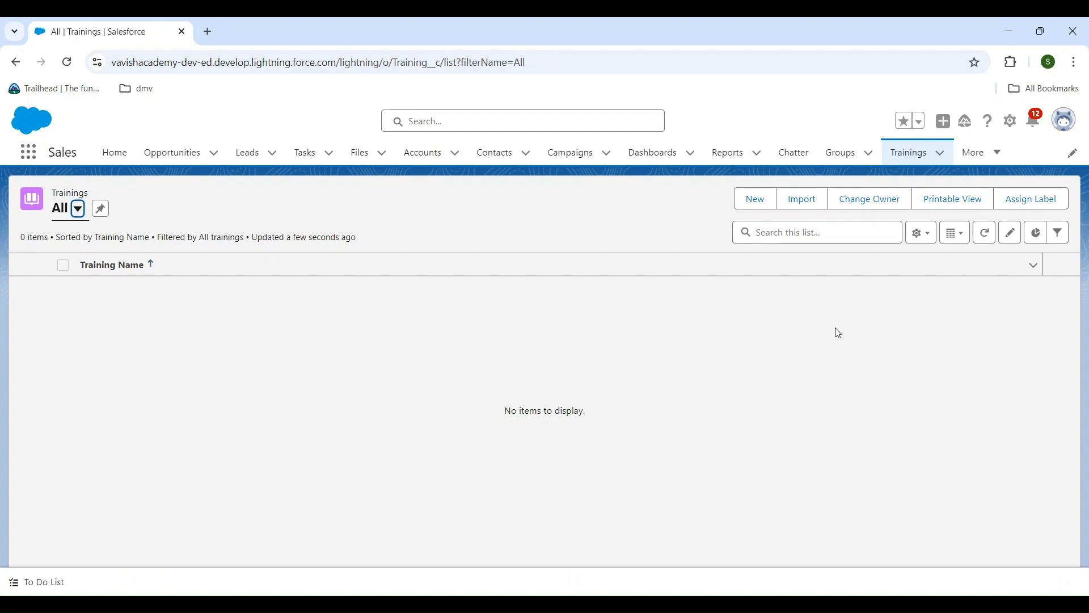
{"action": "left_click", "coordinate": [758, 199]}
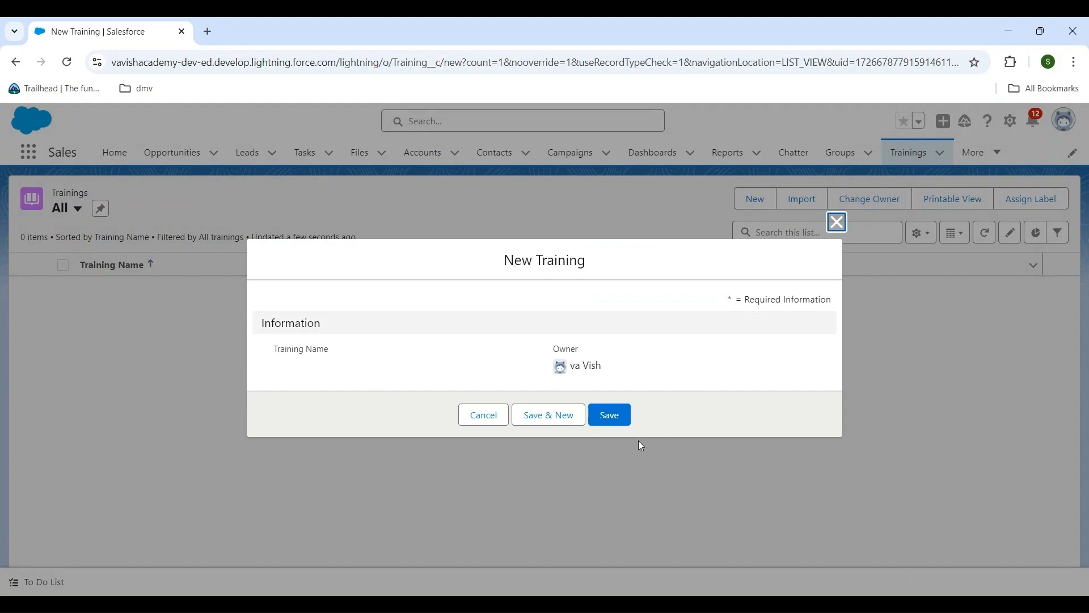
{"action": "left_click", "coordinate": [611, 415]}
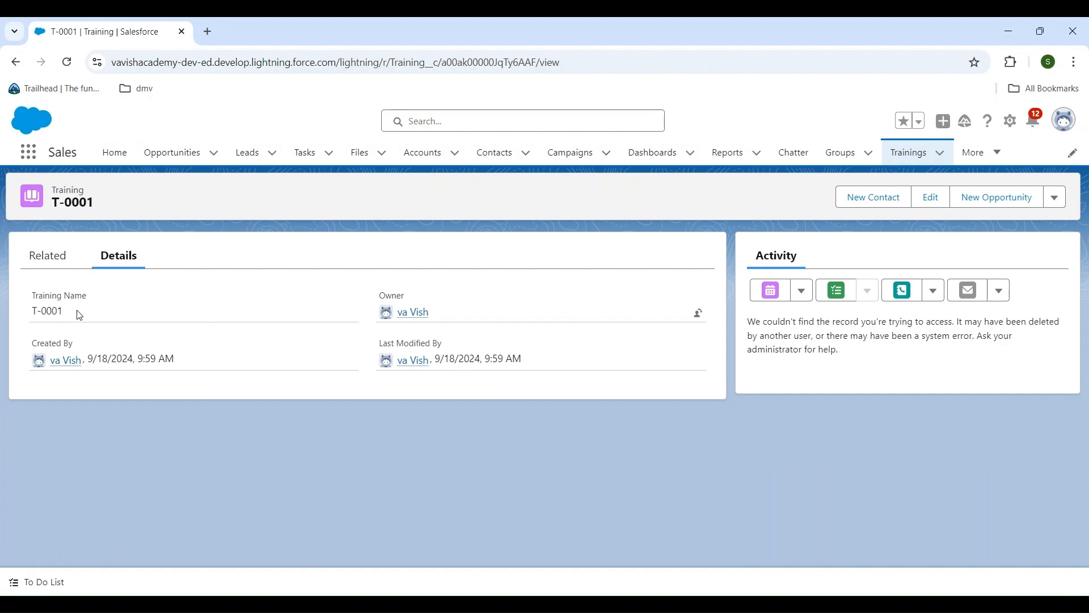
Examine the Training Name field and its auto-numbered value in the new record's details
{"action": "left_click_drag", "start_coordinate": [72, 313], "coordinate": [27, 311]}
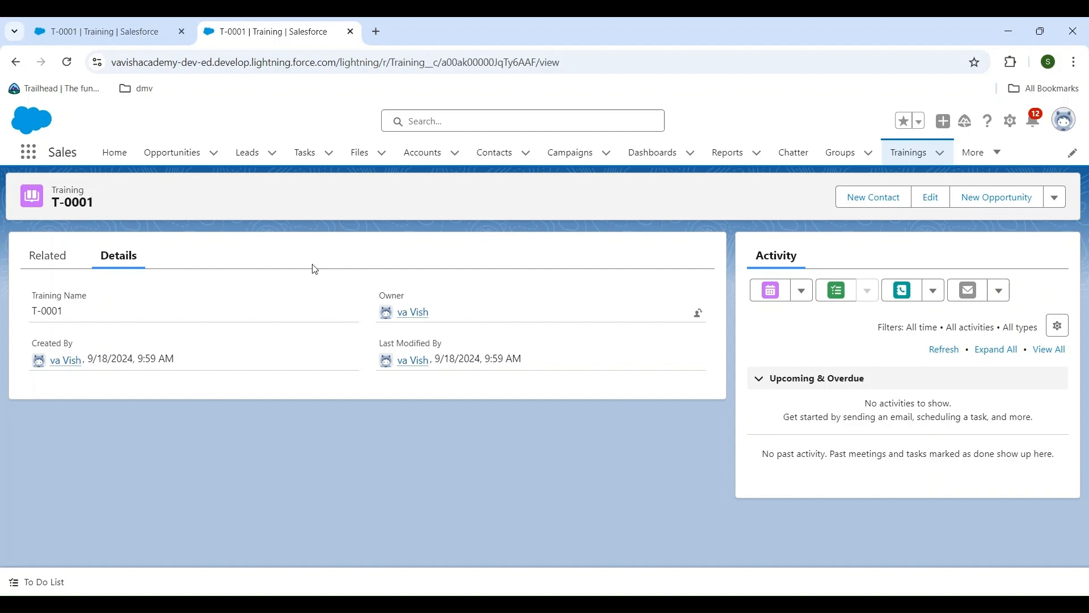
{"action": "triple_click", "coordinate": [43, 322]}
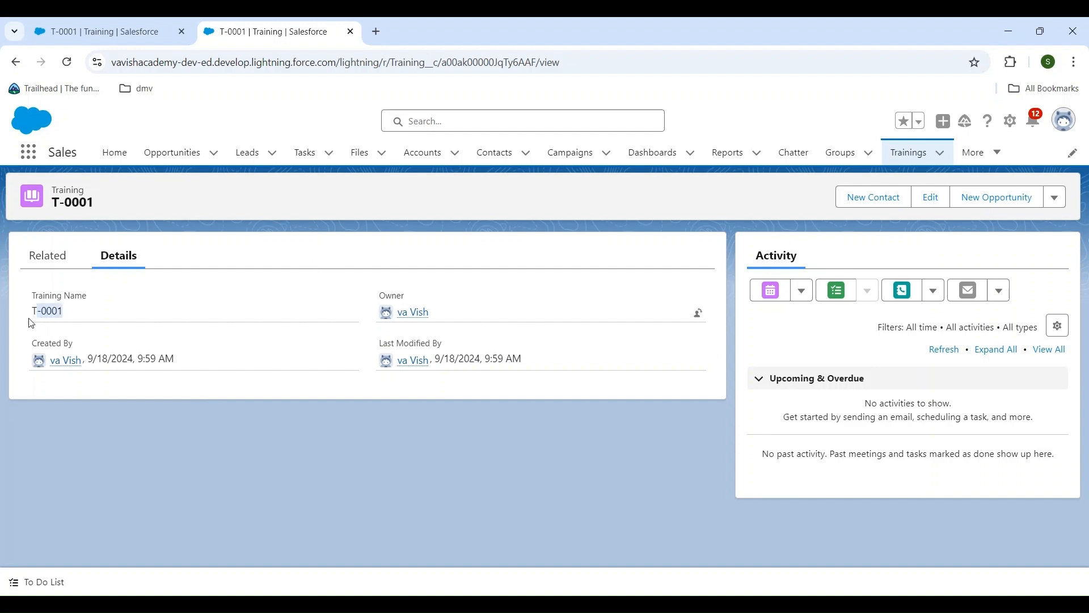
{"action": "triple_click", "coordinate": [64, 289]}
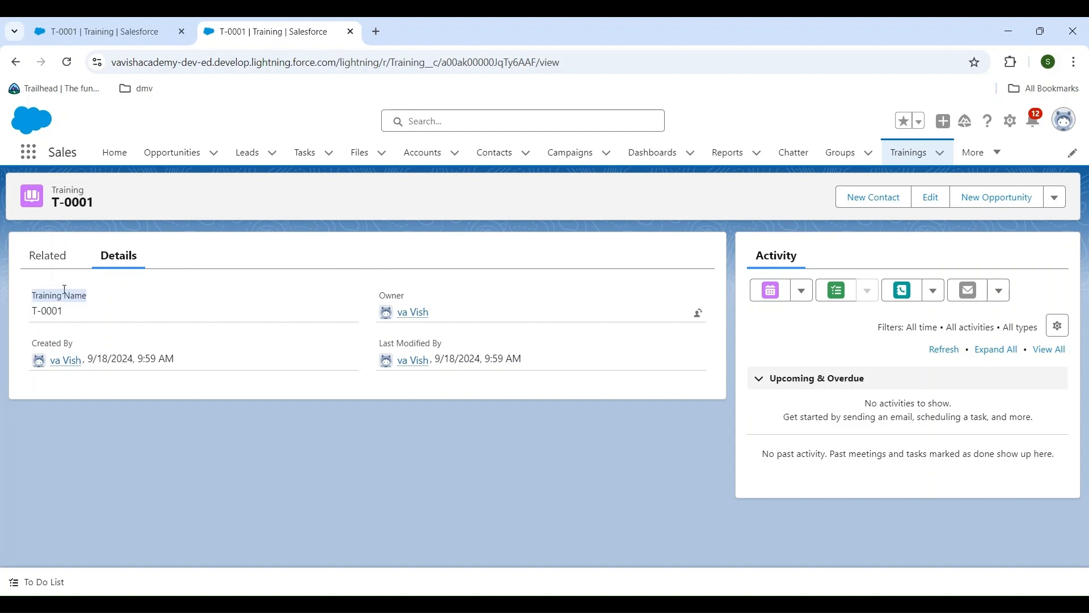
{"action": "left_click", "coordinate": [89, 296]}
Edit the Training object's definition to set its Record Name label to Training Number, and save it
{"action": "left_click", "coordinate": [1014, 126]}
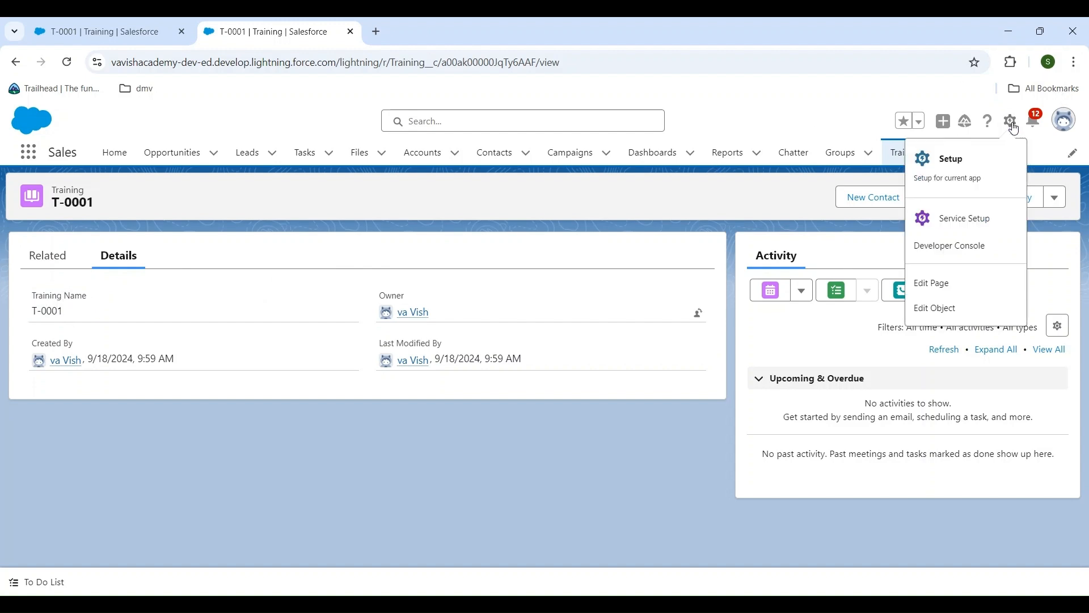
{"action": "left_click", "coordinate": [951, 309]}
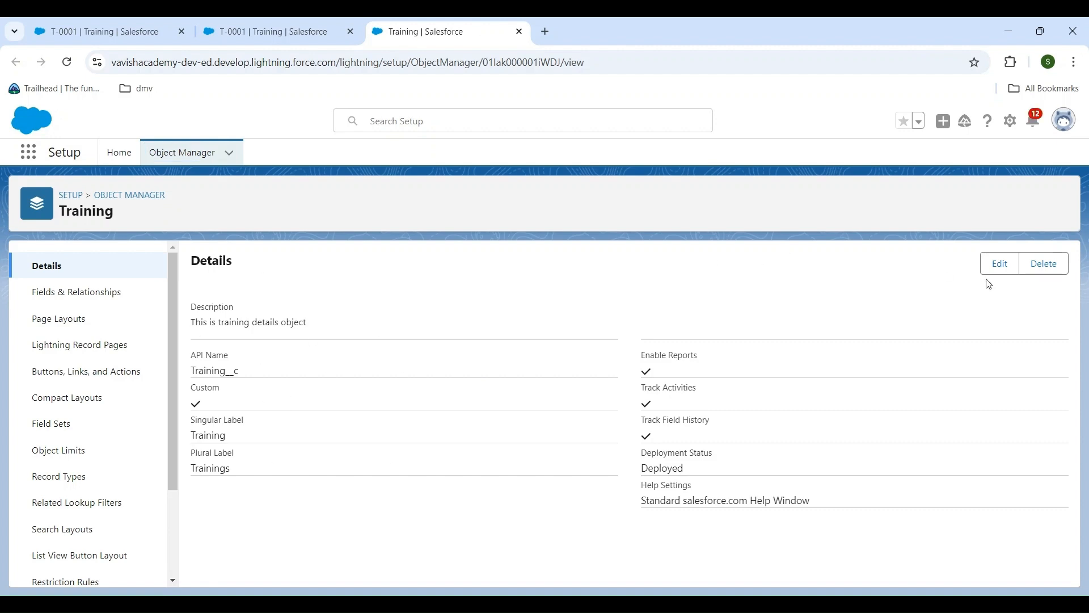
{"action": "left_click", "coordinate": [1001, 264]}
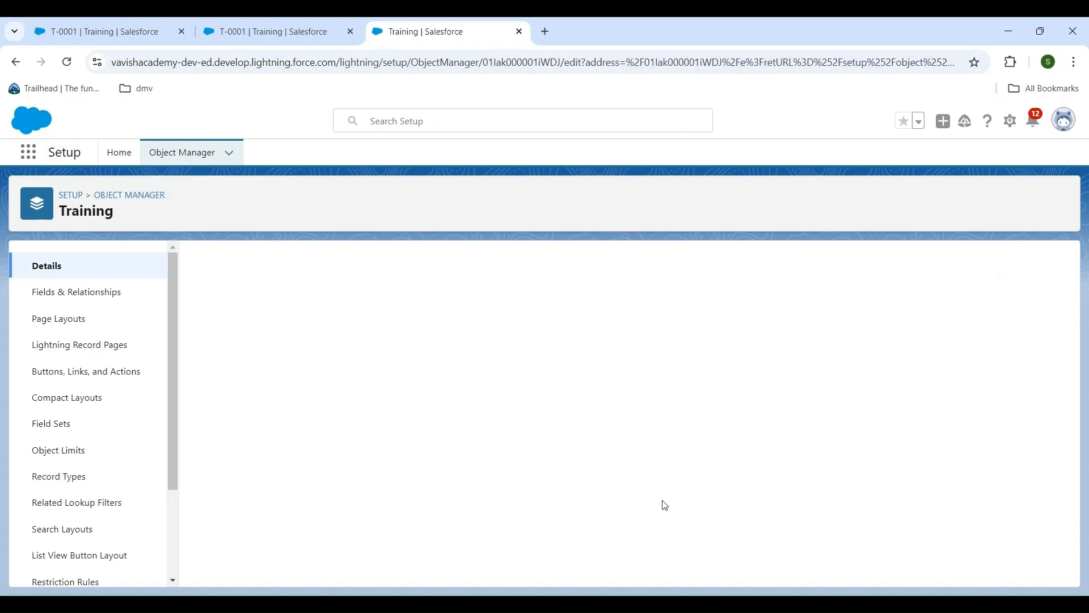
{"action": "scroll", "coordinate": [760, 453], "scroll_direction": "down", "scroll_amount": 4}
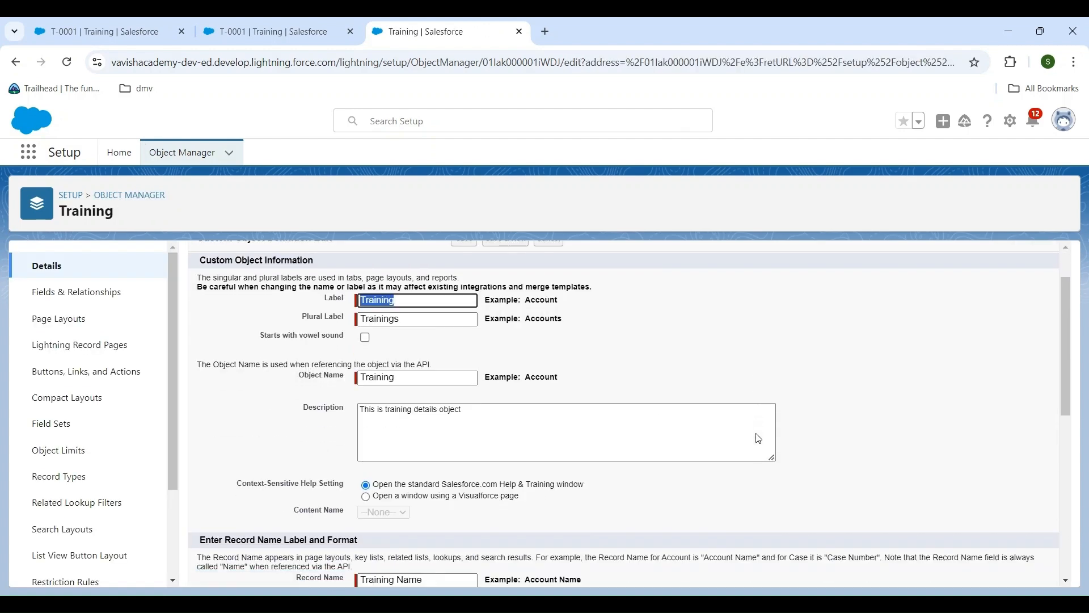
{"action": "scroll", "coordinate": [758, 434], "scroll_direction": "down", "scroll_amount": 1}
{"action": "left_click", "coordinate": [426, 365]}
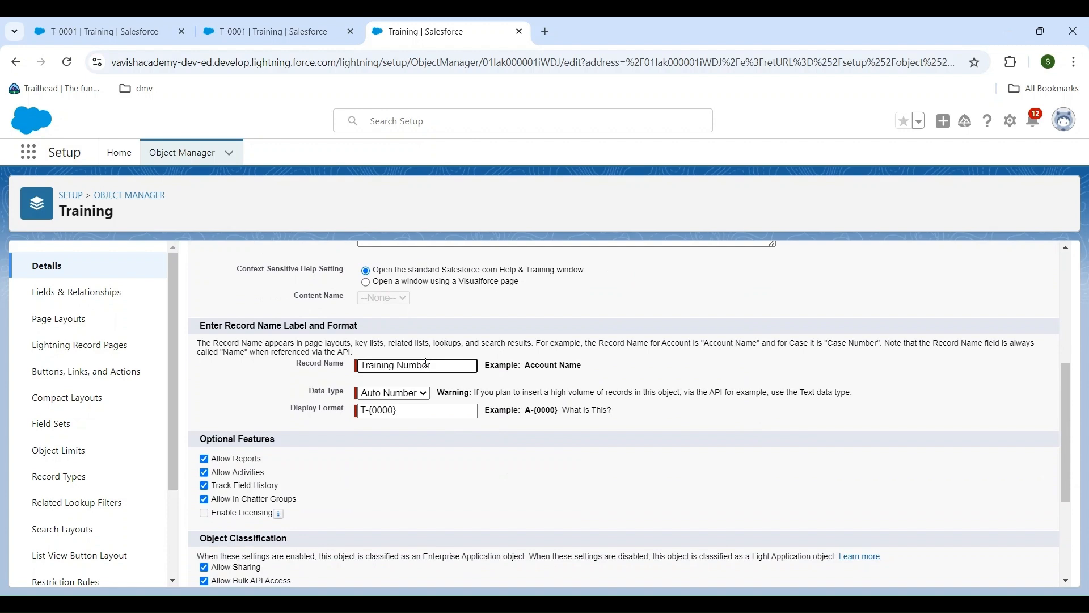
{"action": "scroll", "coordinate": [636, 491], "scroll_direction": "down", "scroll_amount": 3}
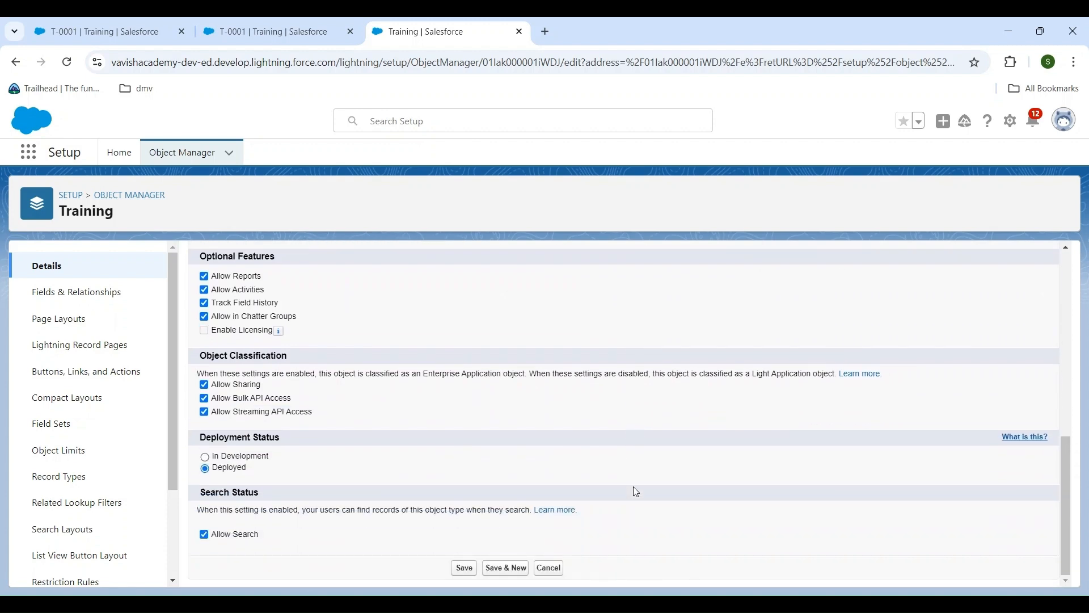
{"action": "left_click", "coordinate": [464, 568]}
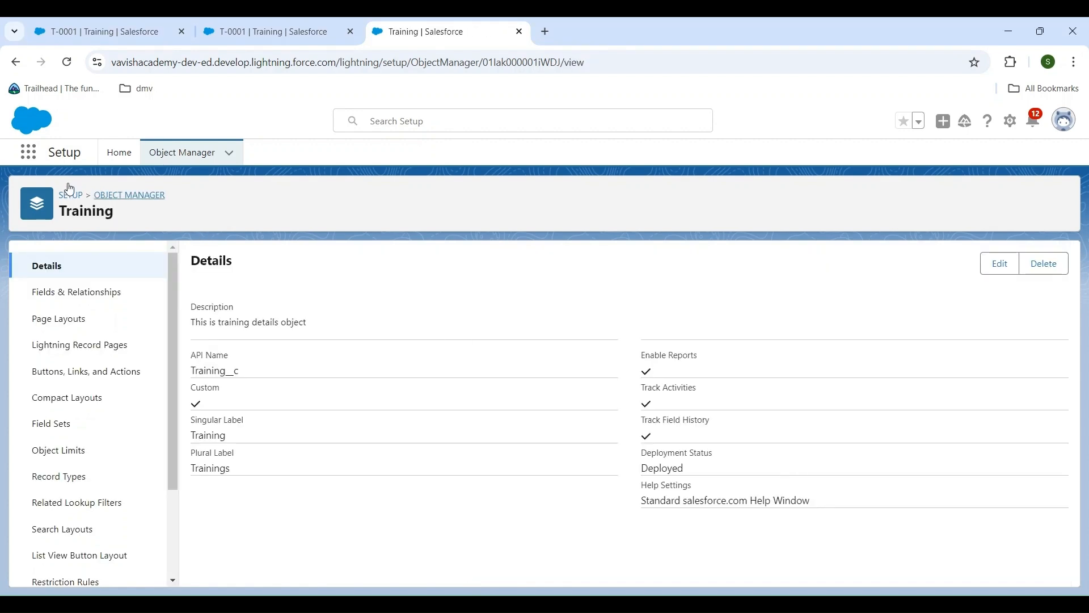
Open record T-0001 from Trainings in the Sales app and check the label of its name field
{"action": "left_click", "coordinate": [31, 157]}
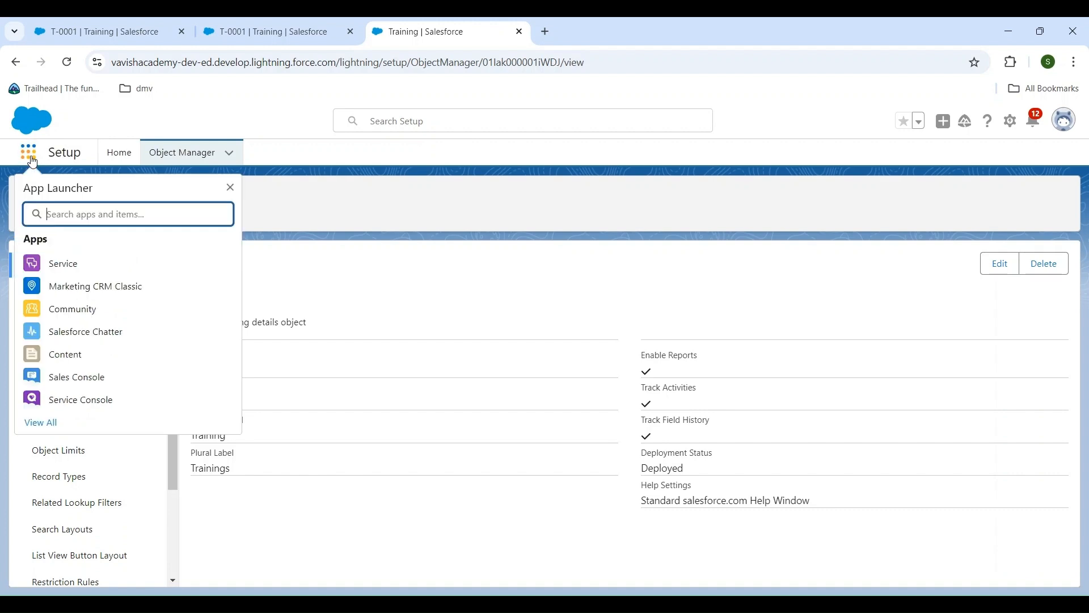
{"action": "type", "text": "sales"}
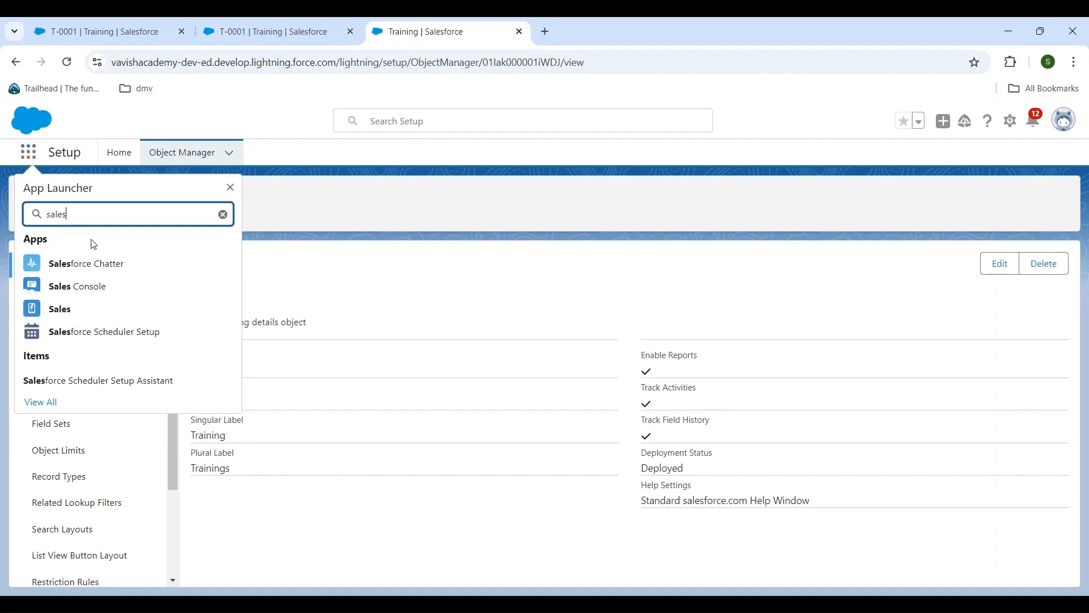
{"action": "left_click", "coordinate": [59, 311]}
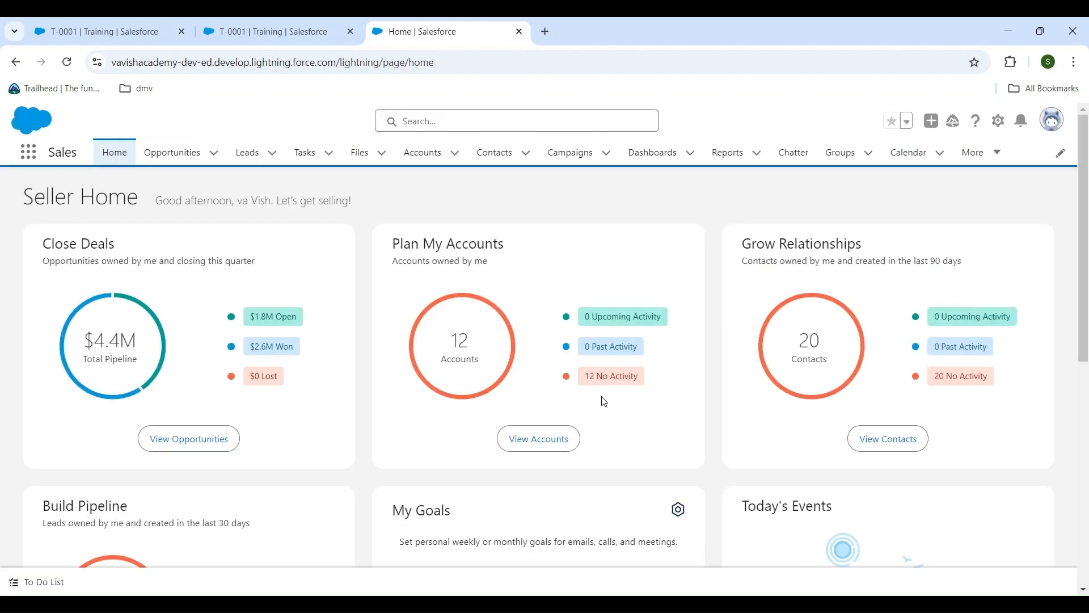
{"action": "left_click", "coordinate": [989, 168]}
{"action": "left_click", "coordinate": [957, 266]}
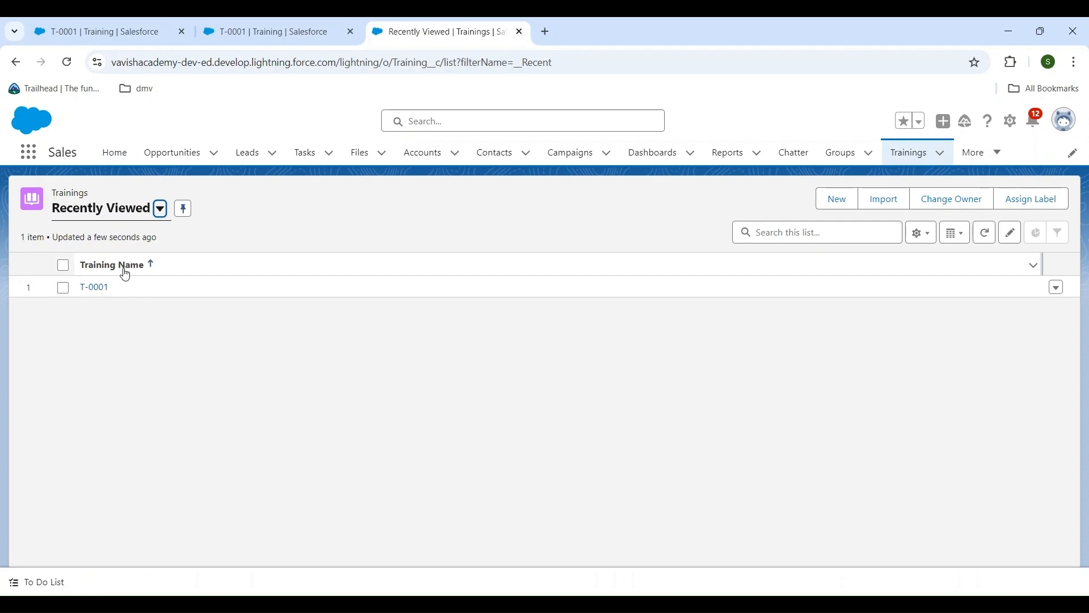
{"action": "left_click", "coordinate": [94, 288]}
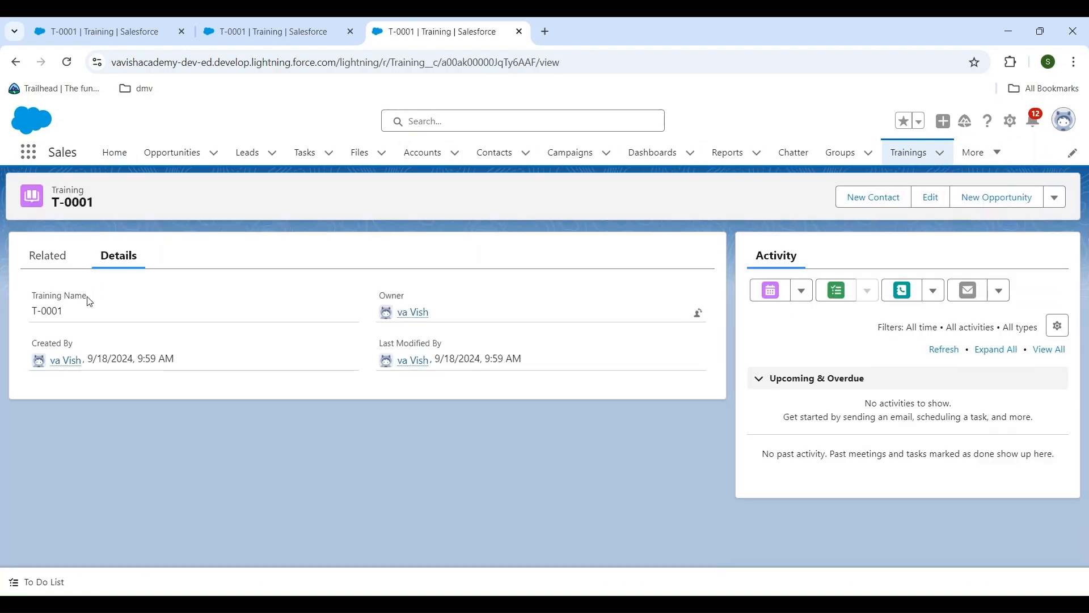
{"action": "left_click_drag", "start_coordinate": [89, 302], "coordinate": [33, 299]}
{"action": "left_click", "coordinate": [222, 323]}
Reload the T-0001 record page and close the two extra browser tabs
{"action": "left_click", "coordinate": [68, 64]}
{"action": "key", "text": "ctrl+w"}
{"action": "key", "text": "ctrl+w"}
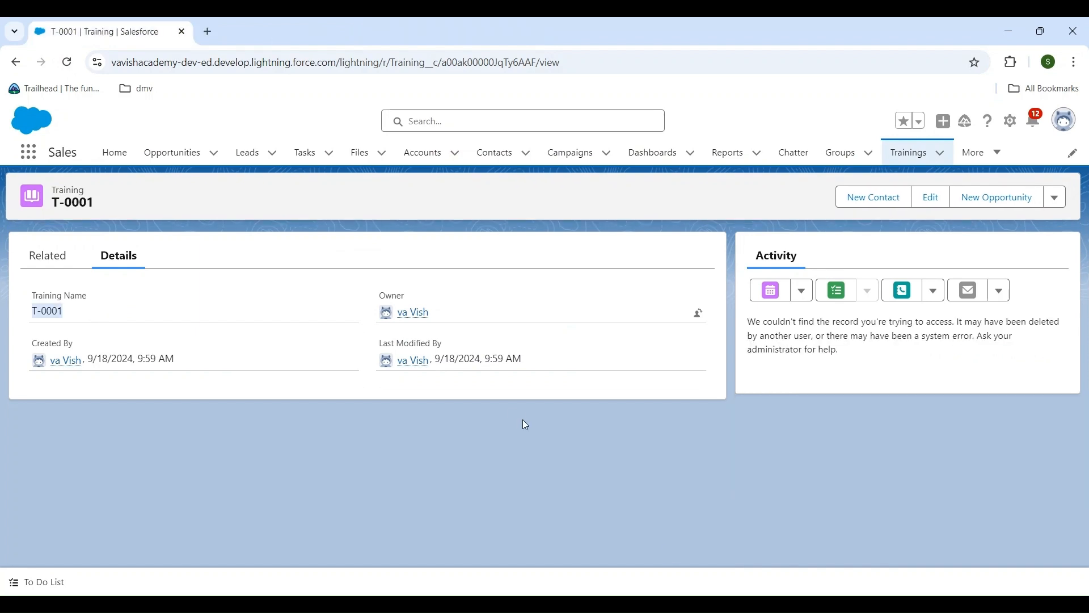